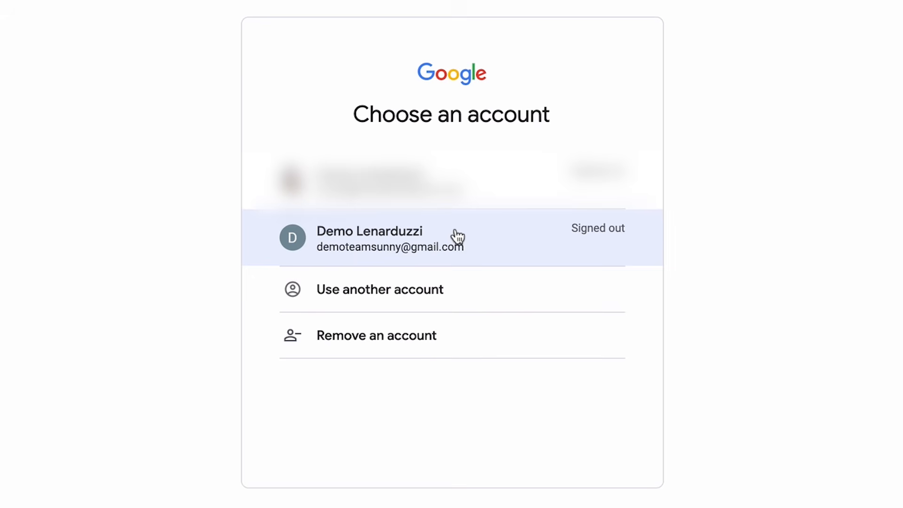
Choose to use another Google account and open the first-name field of the new channel for editing
click(438, 288)
click(438, 287)
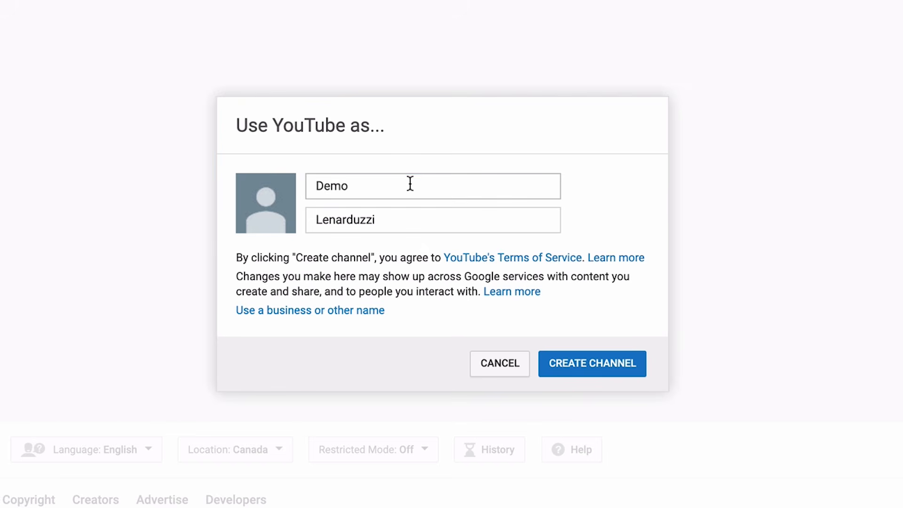
double_click(410, 184)
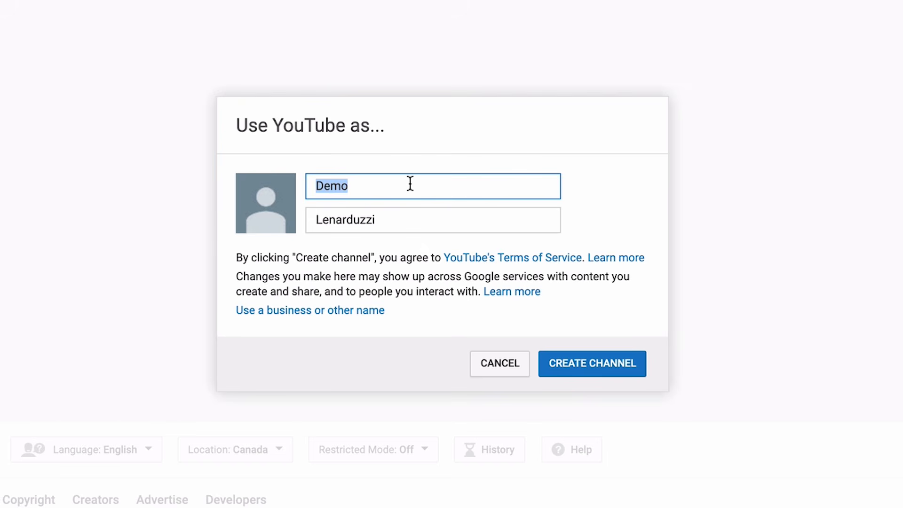
click(427, 189)
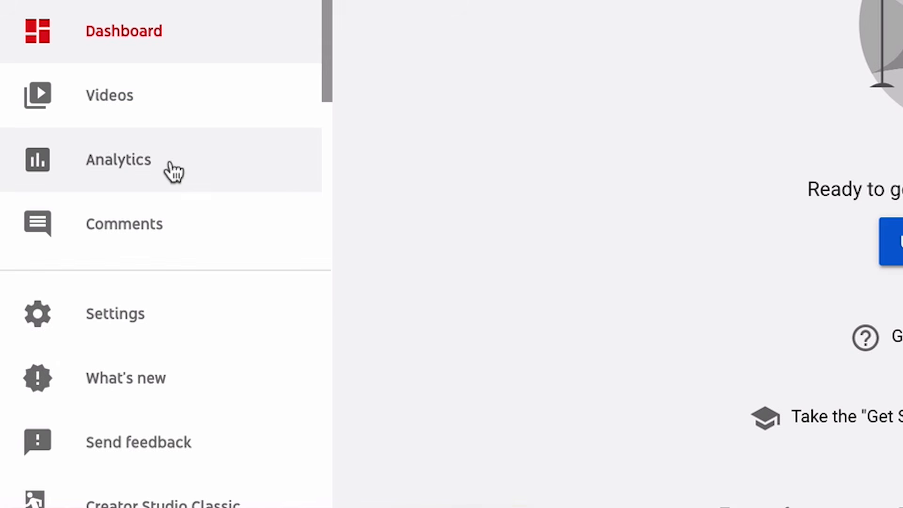
In the basic channel settings, add the keywords "travel tips", "travel influencer" and "travel vlogs"
click(143, 328)
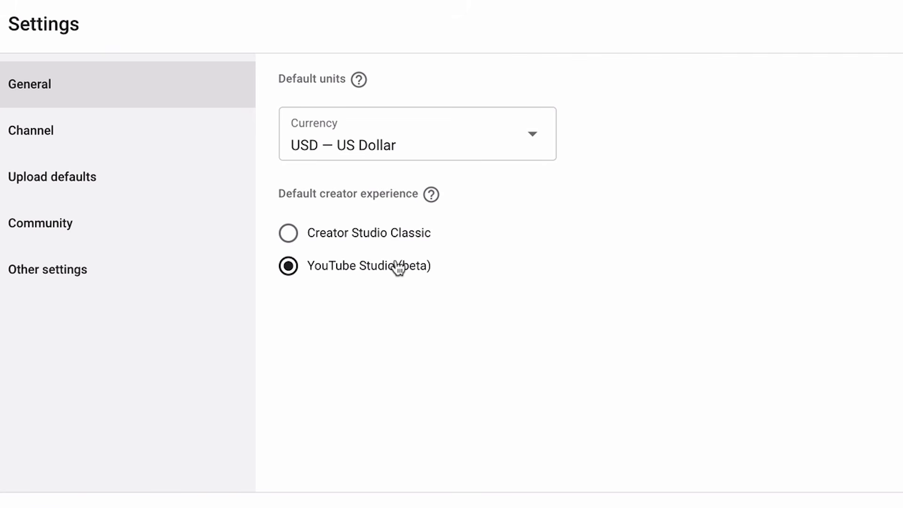
click(109, 138)
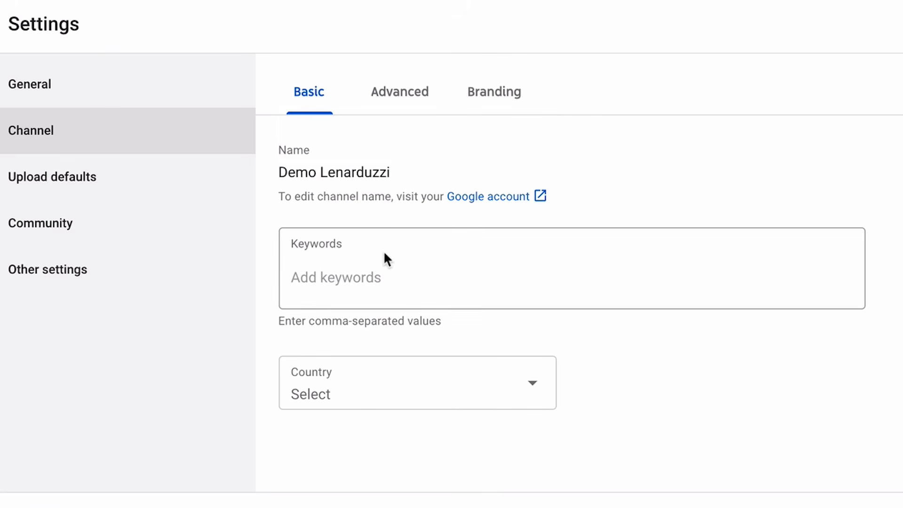
click(365, 277)
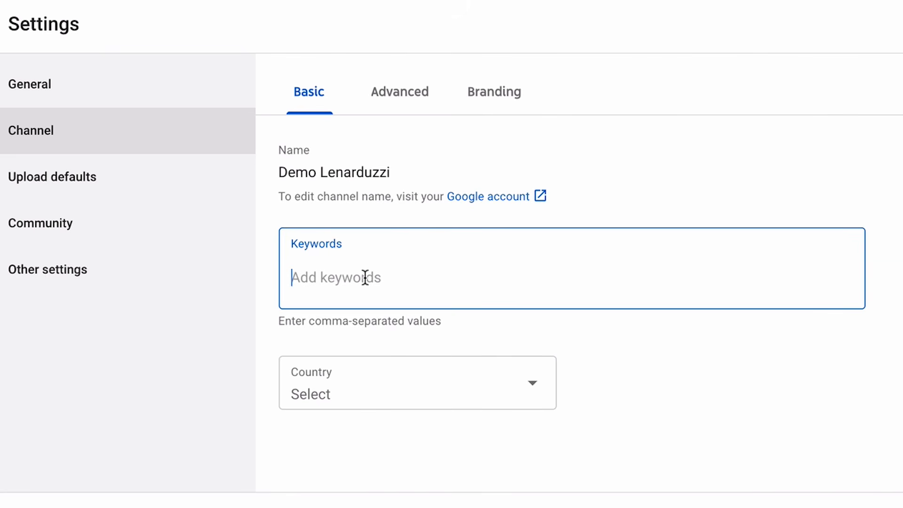
text(travel tips)
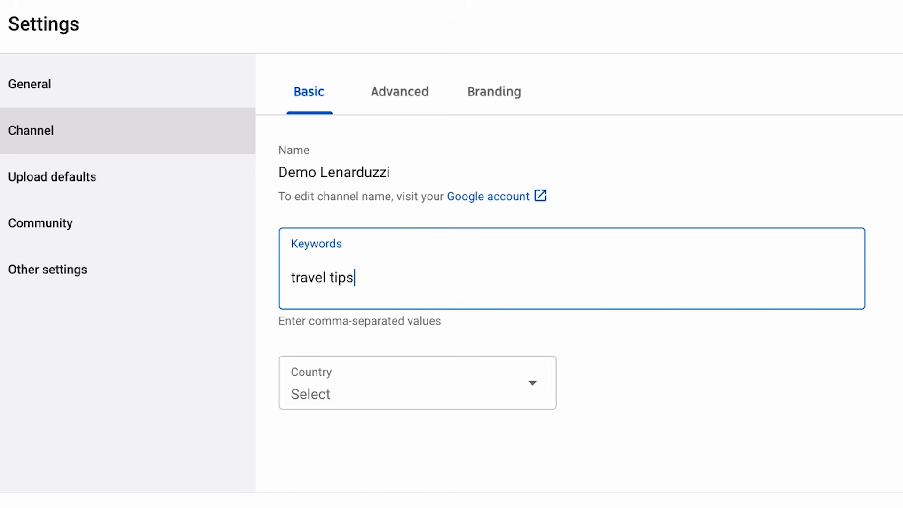
key(Return)
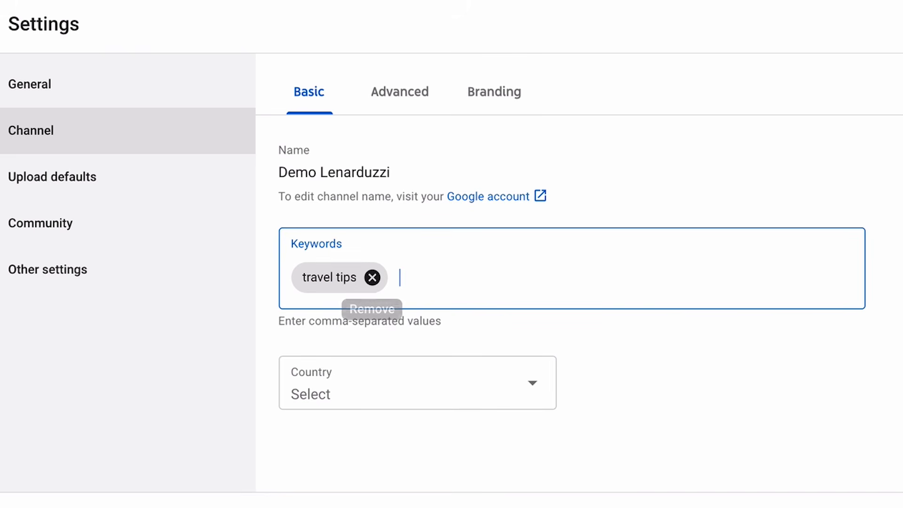
text(travel influencer)
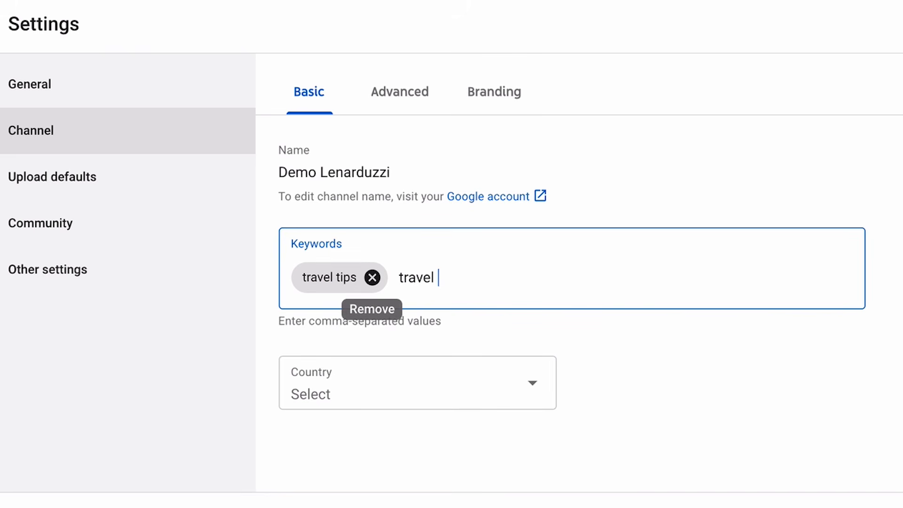
key(Return)
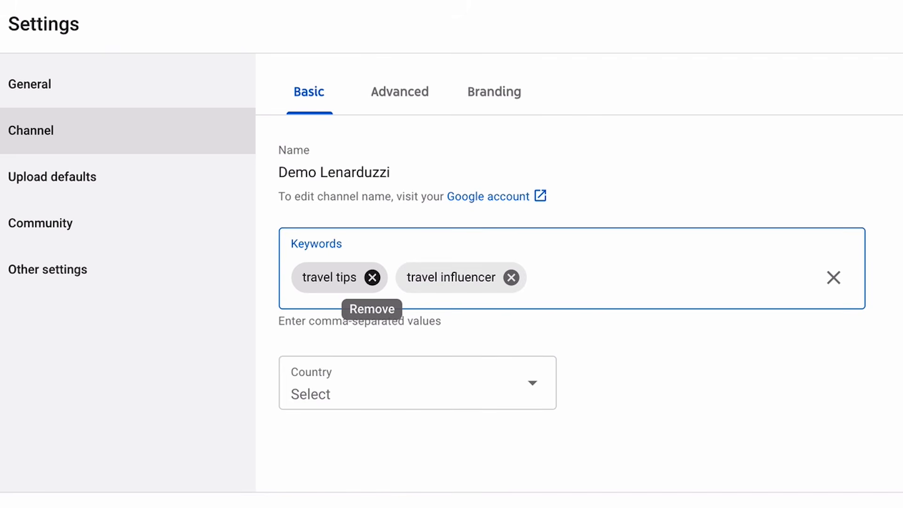
text(travel vlogs)
key(Return)
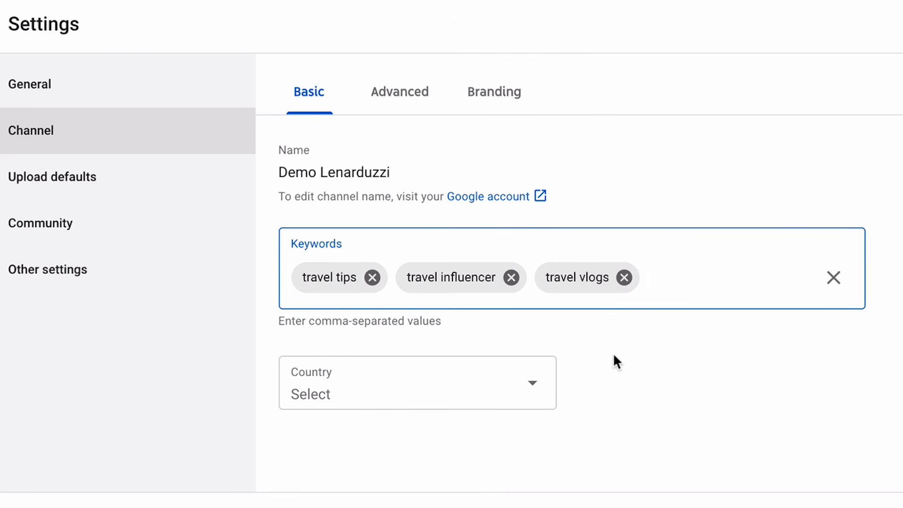
Set the channel's country to Canada
click(527, 395)
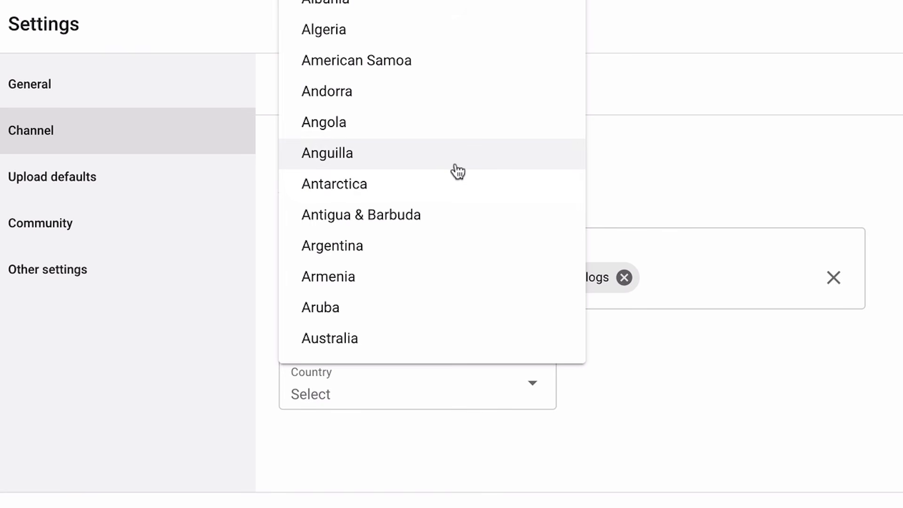
scroll(457, 171, down, 20)
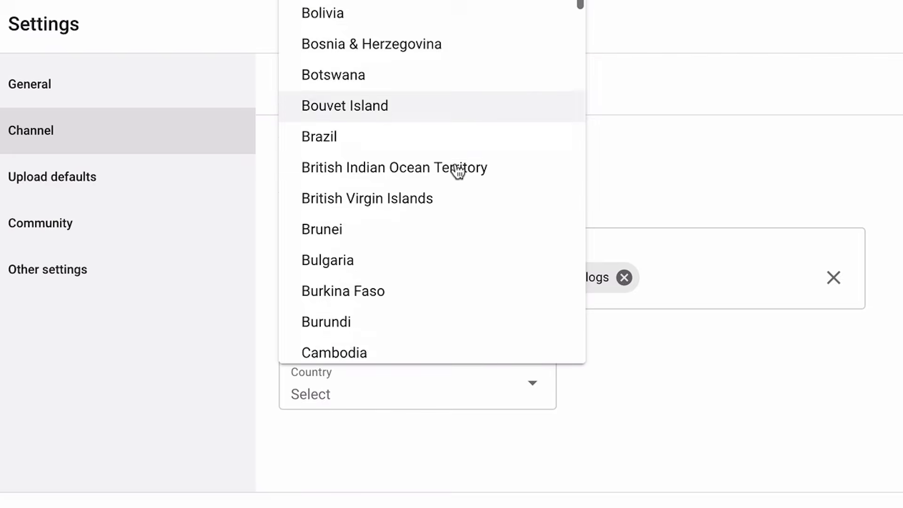
scroll(457, 172, down, 1)
click(421, 179)
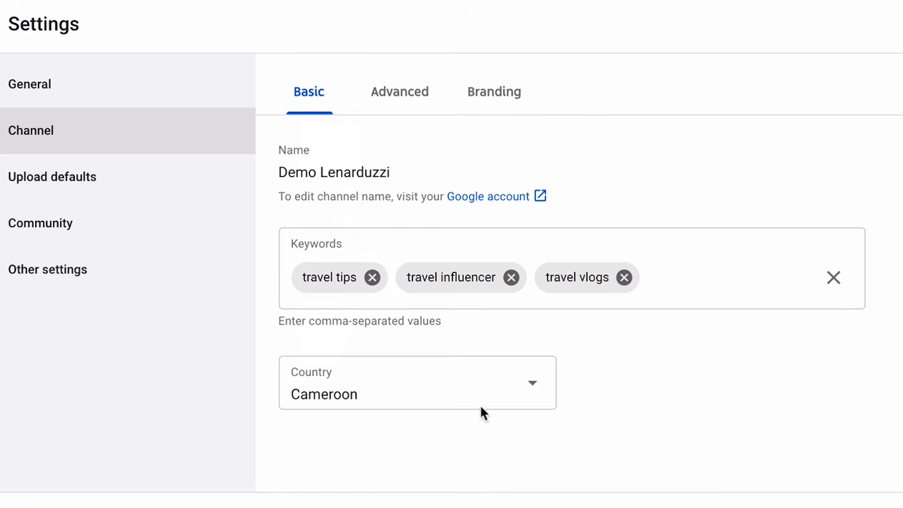
click(431, 361)
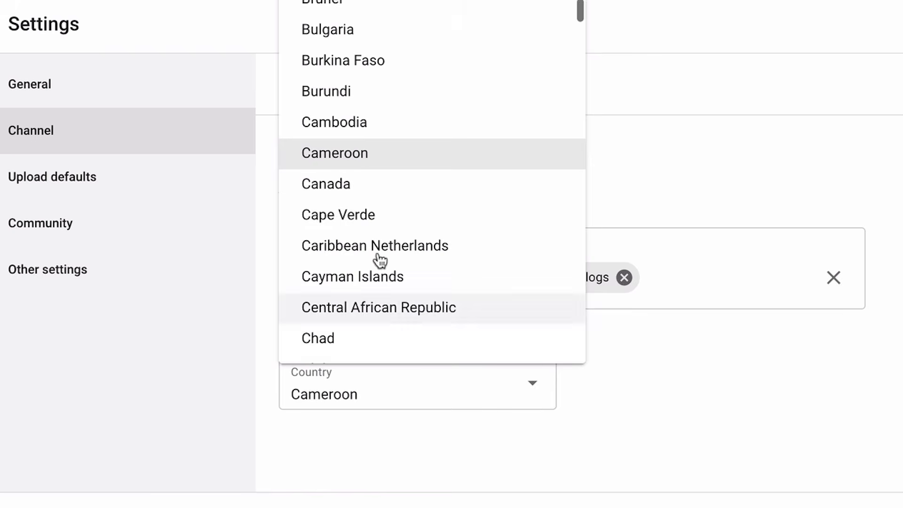
click(356, 193)
Enter "Follow me" followed by the social media handle as the default description for uploads
click(91, 178)
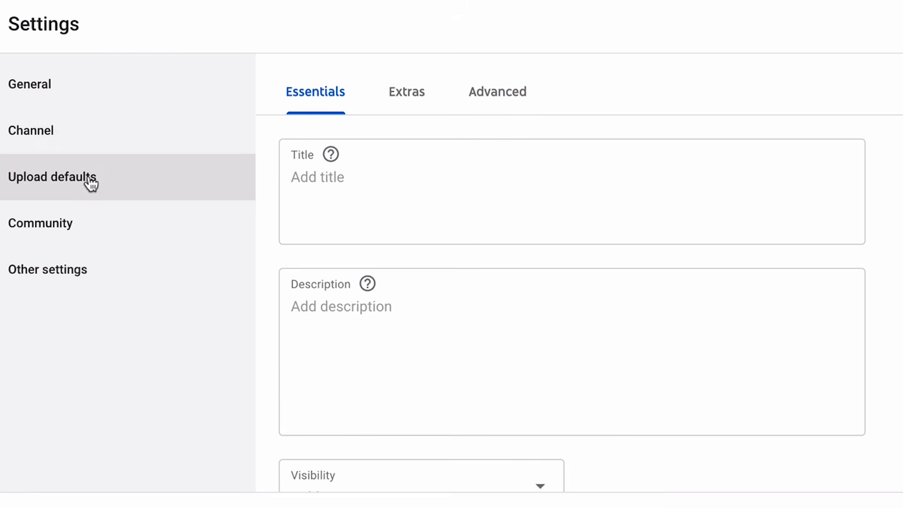
click(338, 322)
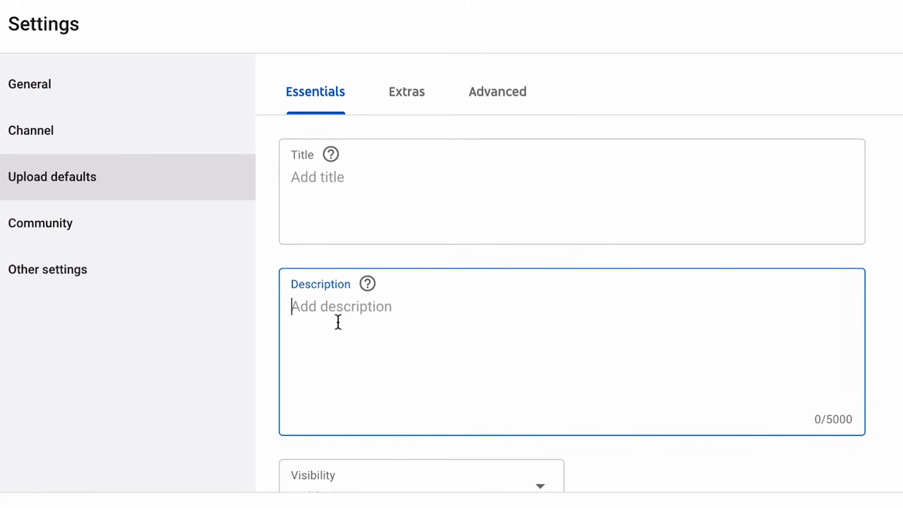
text(fOLL)
key(BackSpace)
key(BackSpace)
key(BackSpace)
key(BackSpace)
text(Follow me )
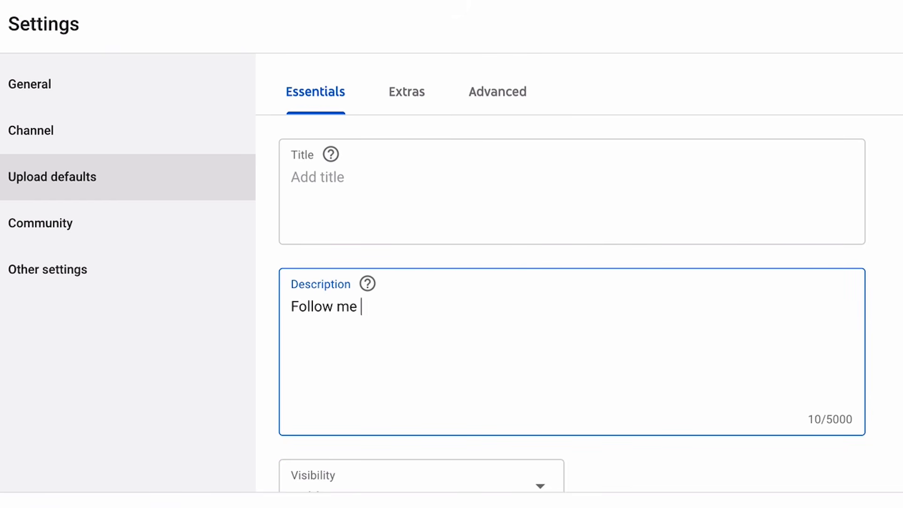
text(@dem)
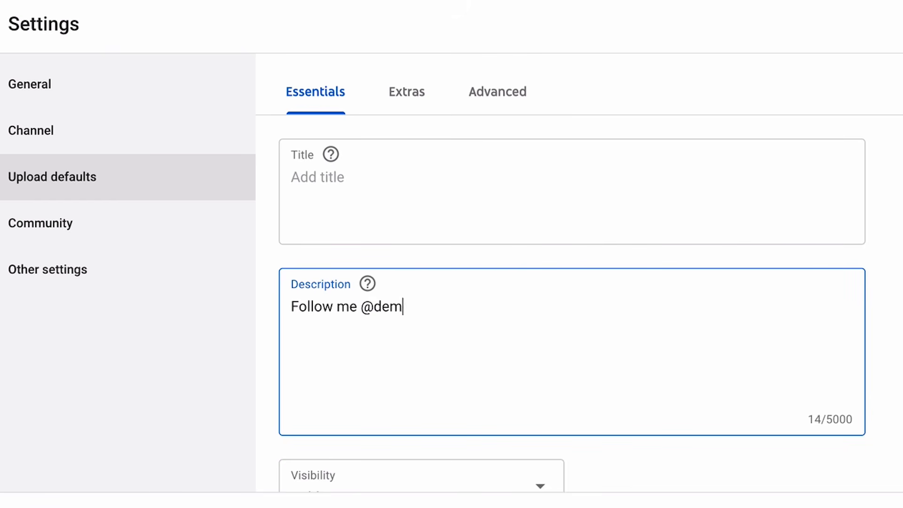
text(oteamsunny)
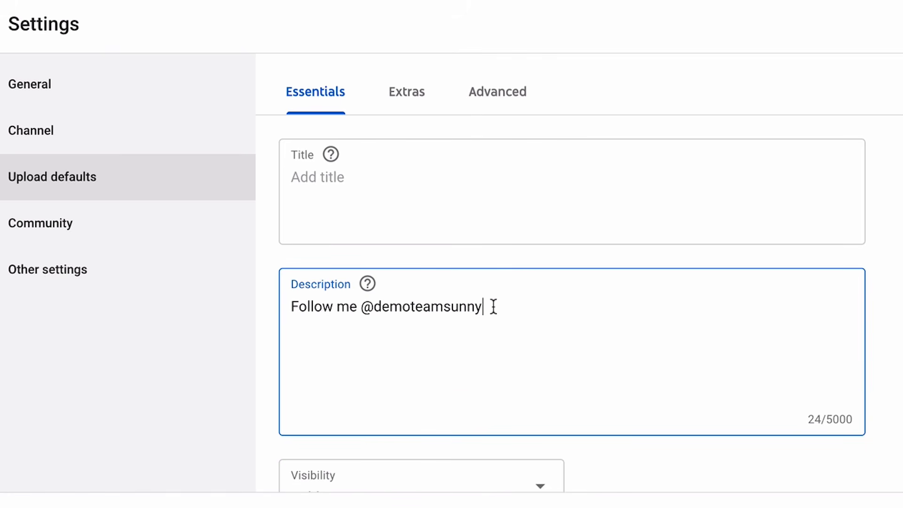
Clear the entire default description for uploads
scroll(494, 307, down, 2)
scroll(493, 307, up, 2)
scroll(496, 323, down, 2)
drag(493, 269, 287, 272)
key(BackSpace)
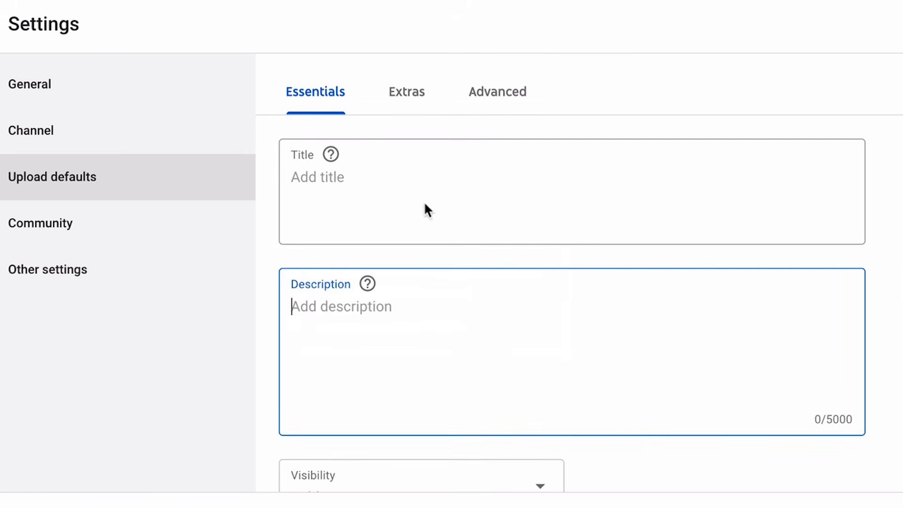
Examine the advanced and branding channel settings, the essential, extra and advanced upload defaults, and the community's automated filters
click(418, 192)
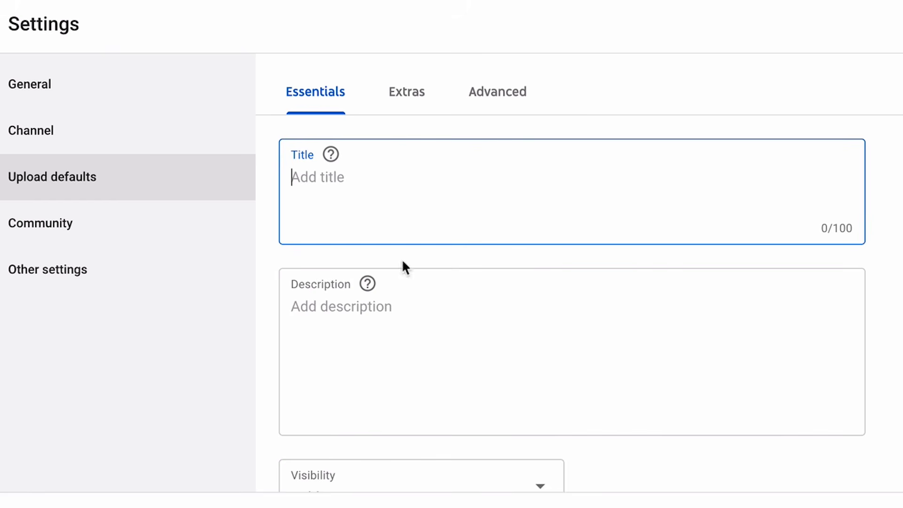
click(112, 126)
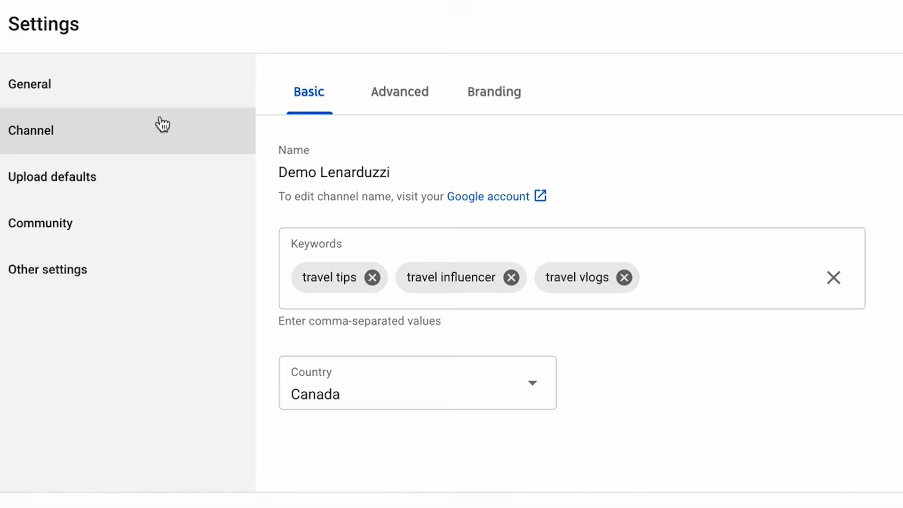
click(397, 94)
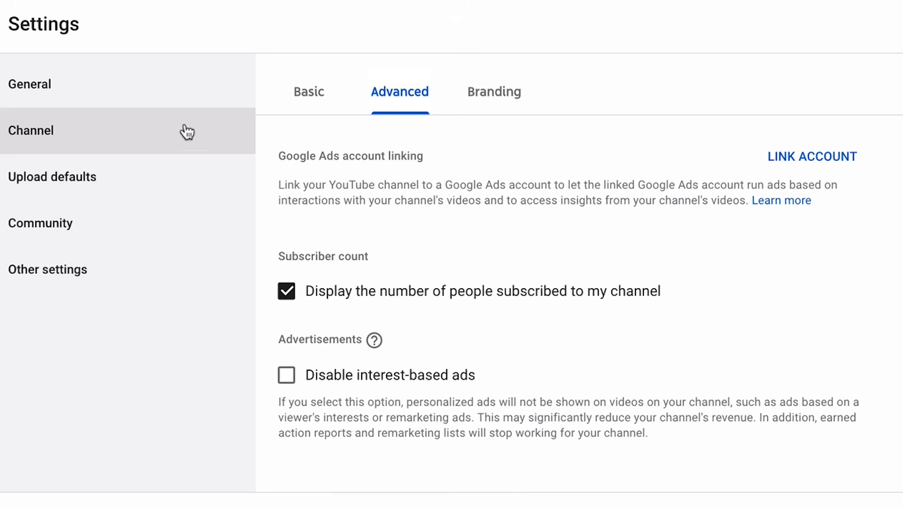
click(491, 96)
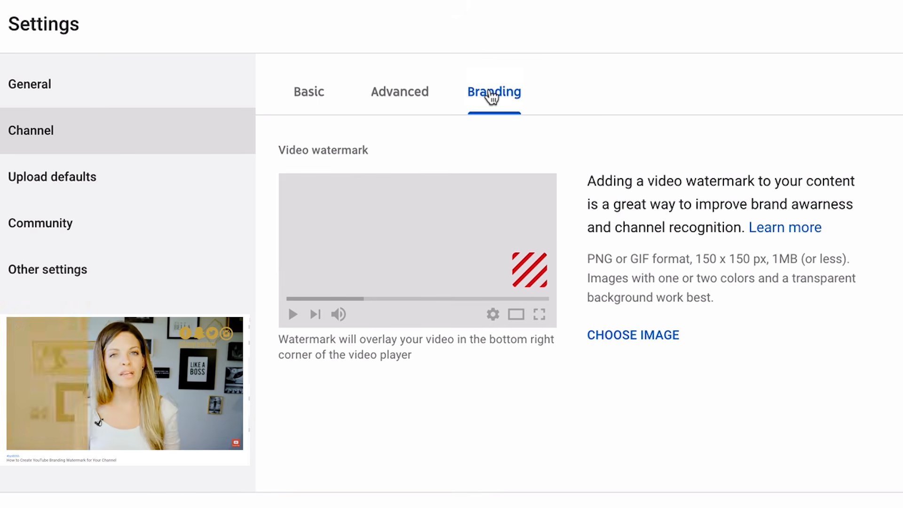
click(120, 178)
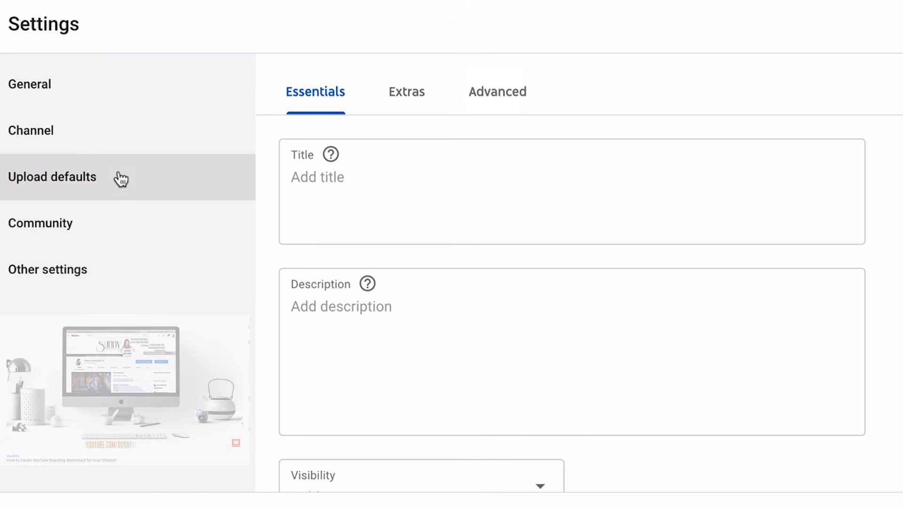
click(403, 96)
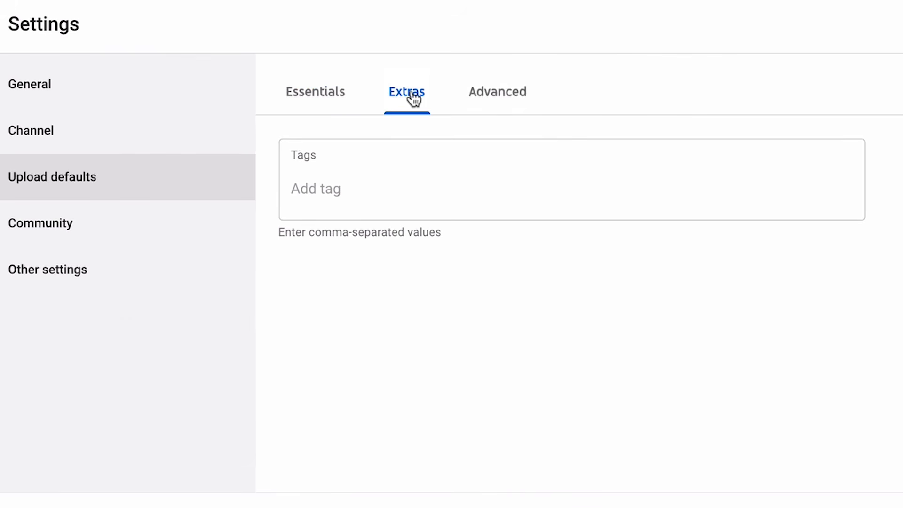
click(516, 94)
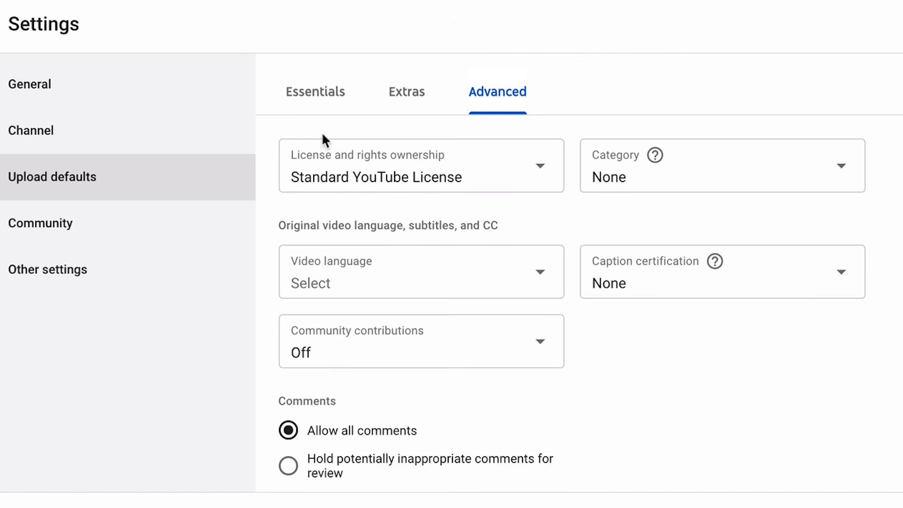
click(135, 232)
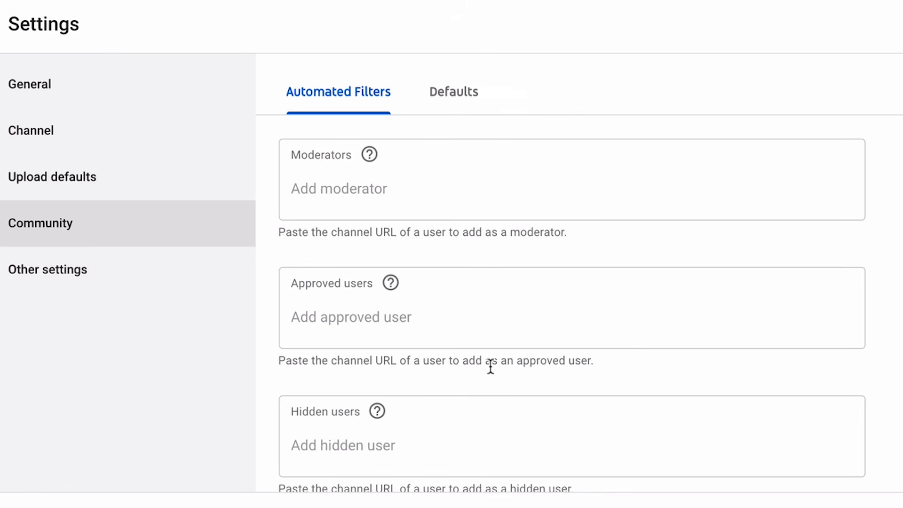
scroll(489, 348, down, 5)
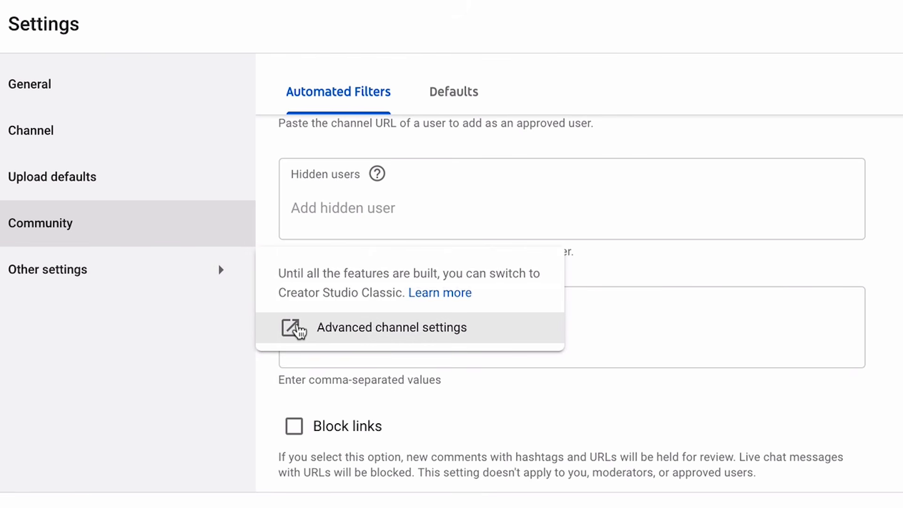
Go through the advanced channel settings to the Creator Studio dashboard and open the channel's own page
click(299, 330)
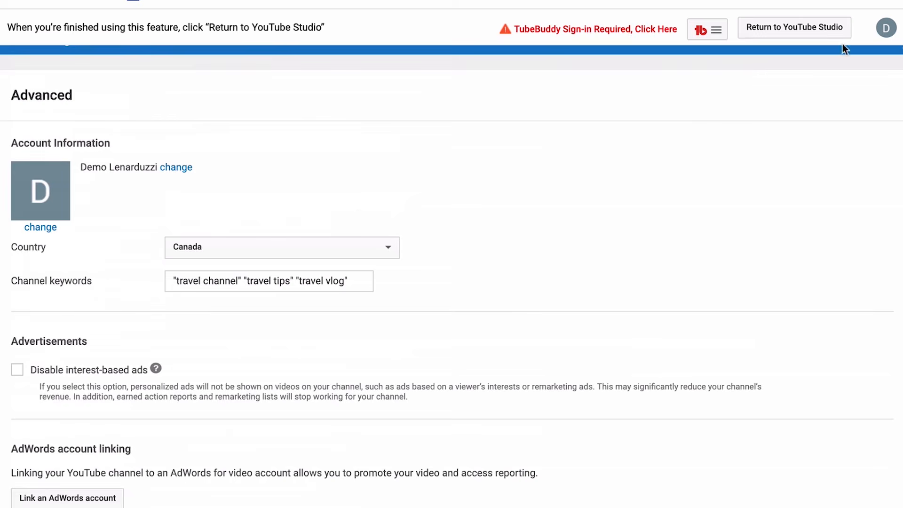
click(885, 28)
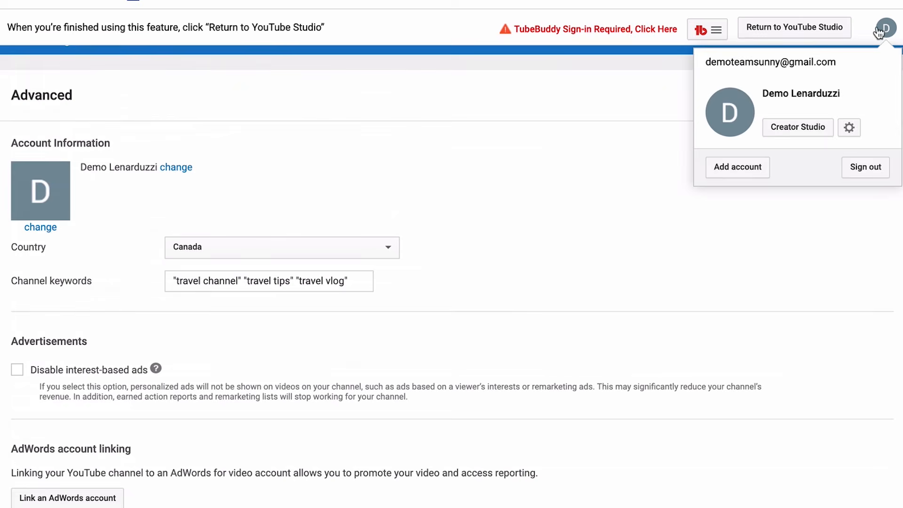
click(786, 133)
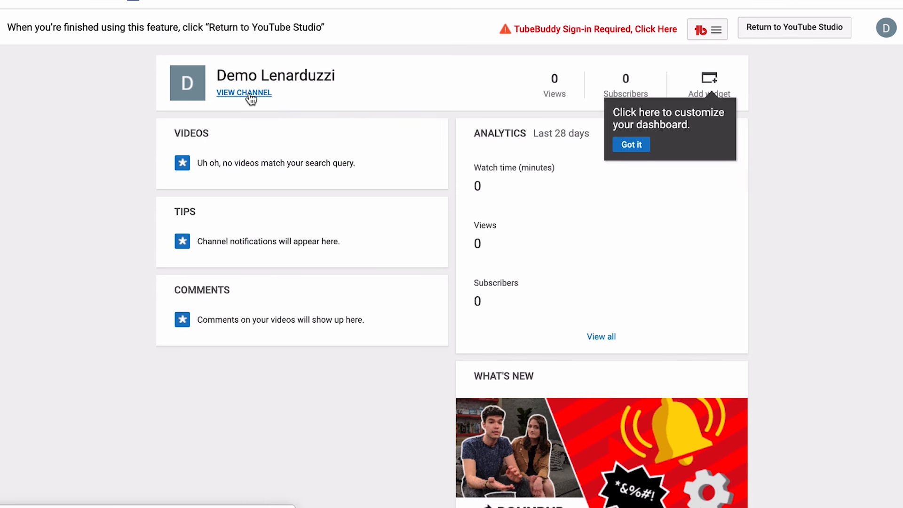
click(250, 96)
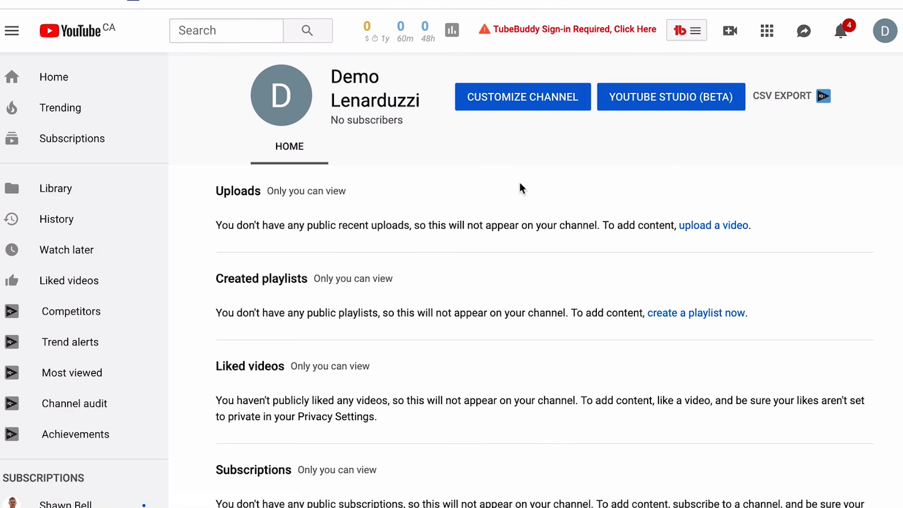
scroll(393, 298, down, 2)
scroll(393, 298, up, 3)
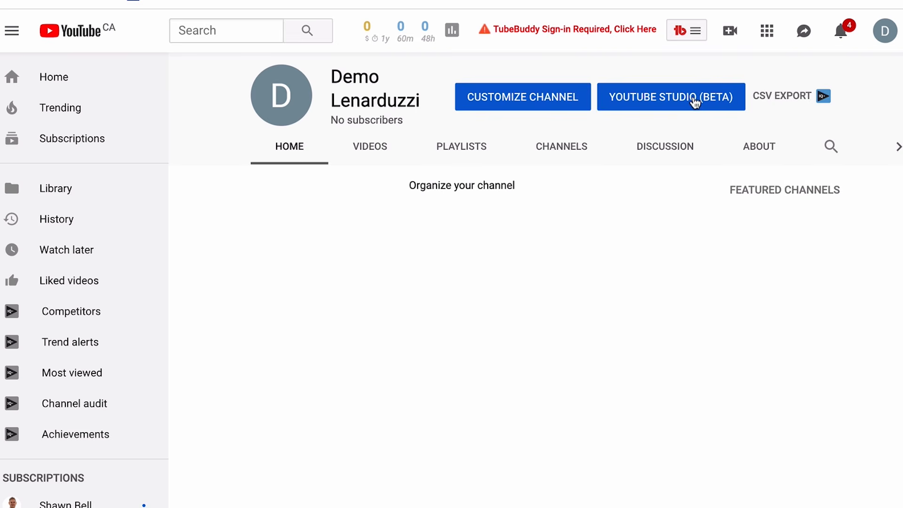
Look at the YouTube Studio (beta) dashboard and return to the channel's own page
click(695, 100)
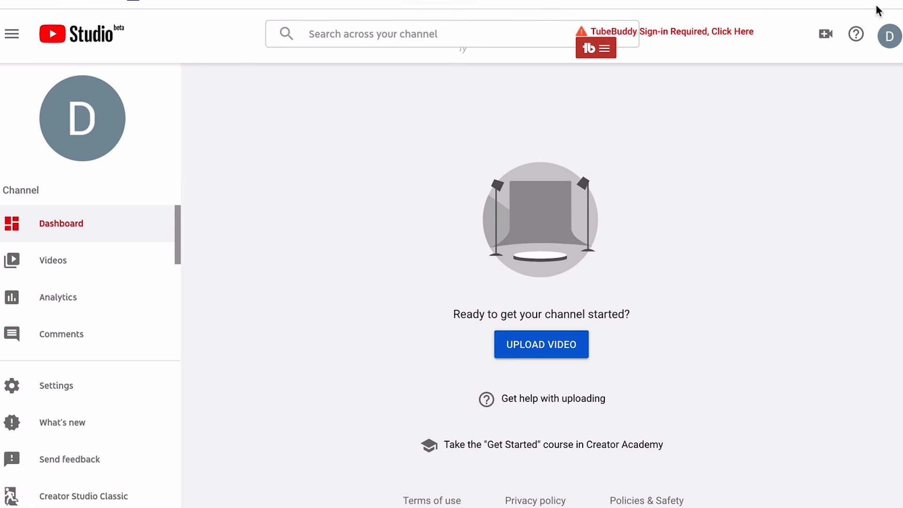
click(889, 36)
click(768, 136)
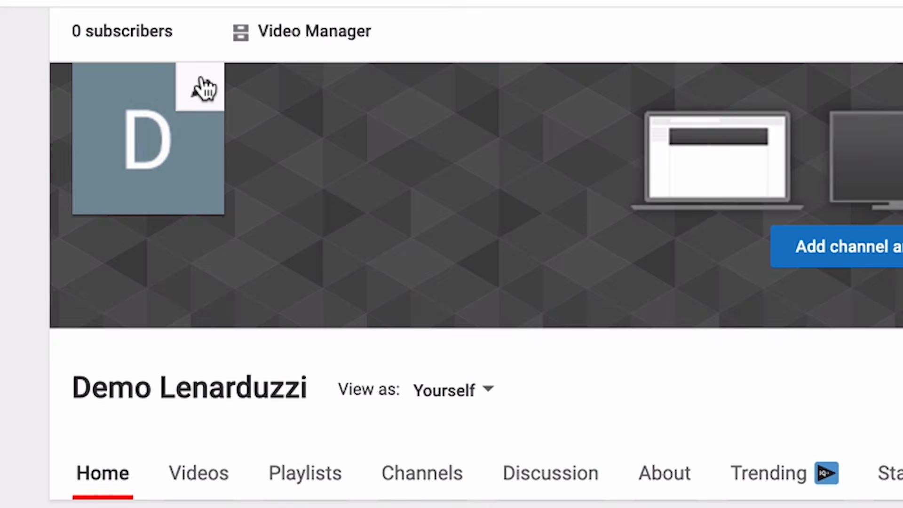
Open the channel icon for editing in the Google profile and upload a portrait photo for it
click(124, 90)
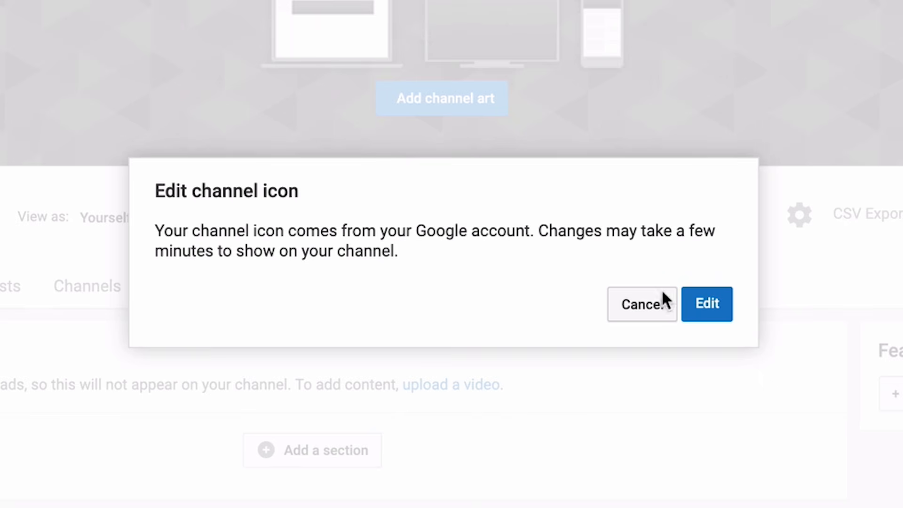
click(707, 301)
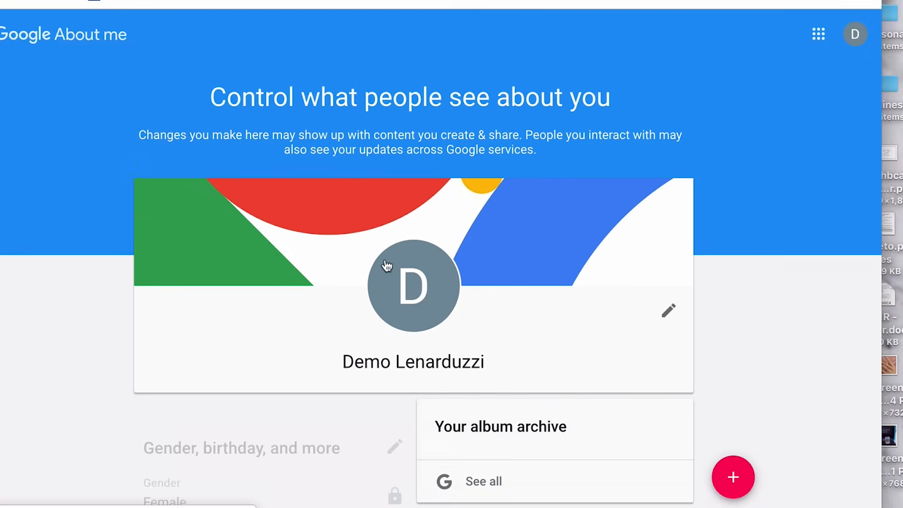
click(416, 276)
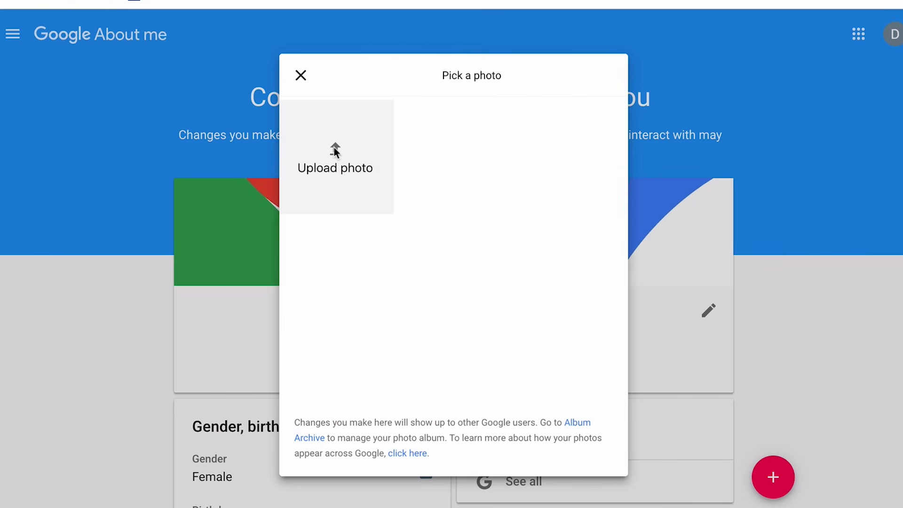
click(334, 148)
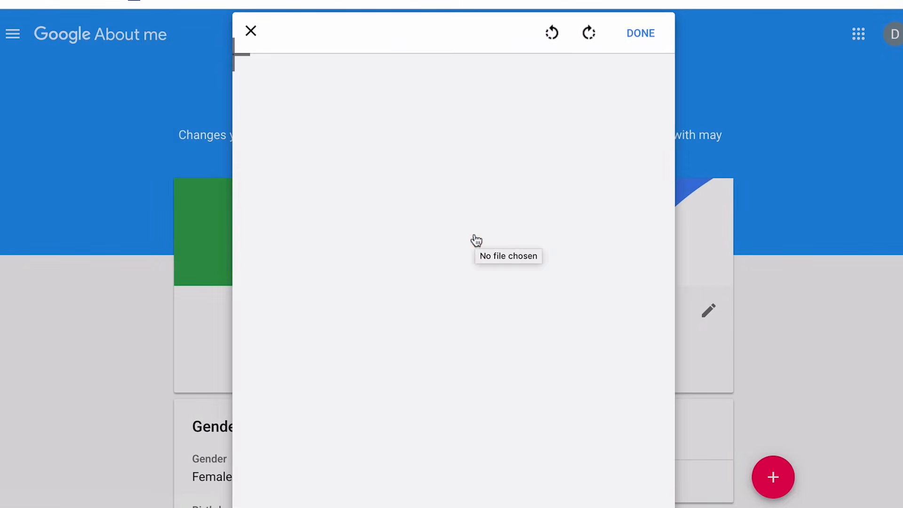
Crop the uploaded portrait to a square around the head and shoulders and save it as the profile picture
drag(481, 220, 486, 184)
drag(303, 105, 320, 120)
mouse_move(450, 209)
mouse_down()
mouse_move(430, 207)
mouse_move(438, 207)
mouse_up()
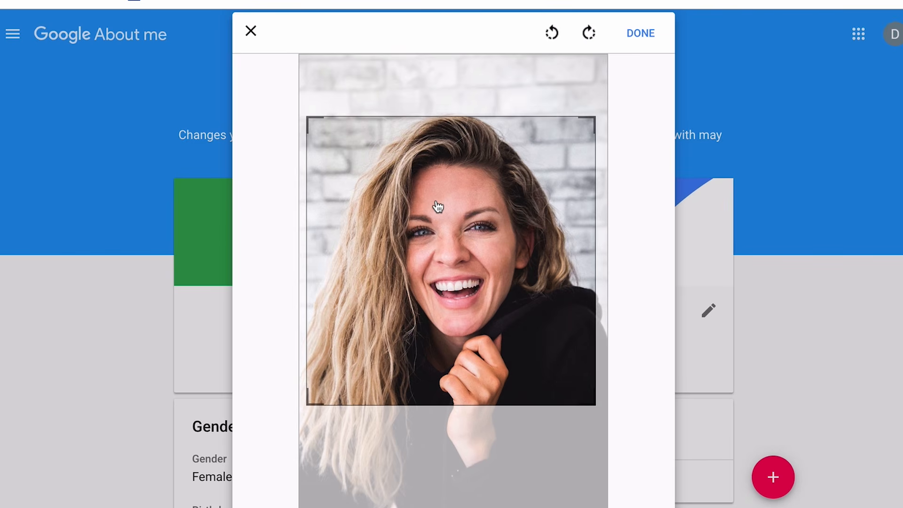
click(644, 34)
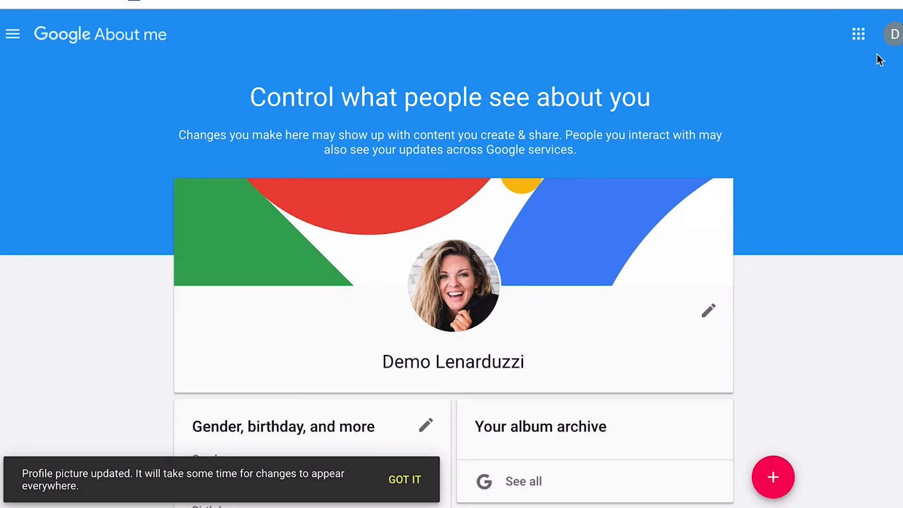
Check the new picture in the Google account overview and return to the YouTube channel page to look at its icon
click(892, 42)
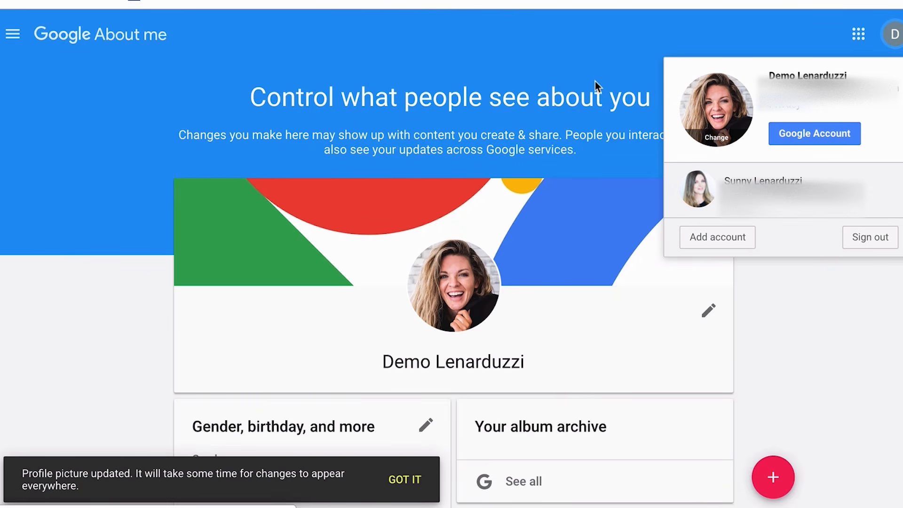
click(379, 70)
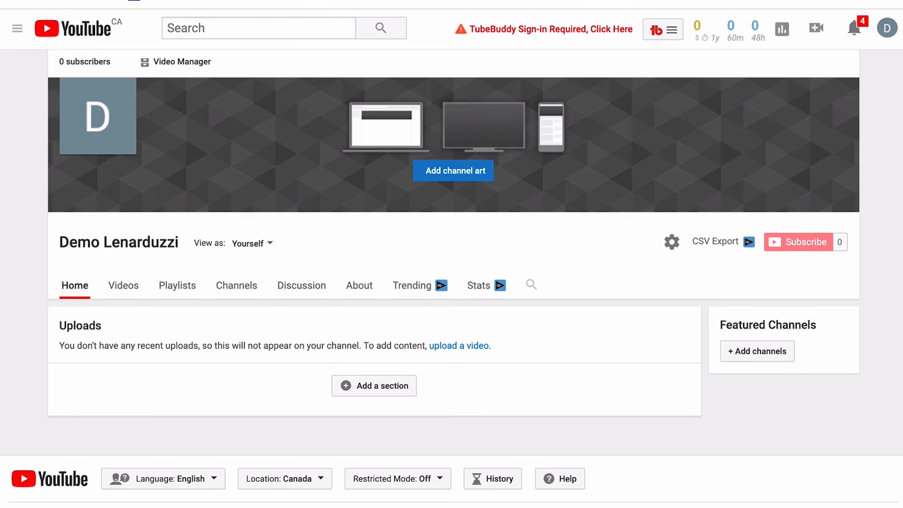
mouse_move(124, 90)
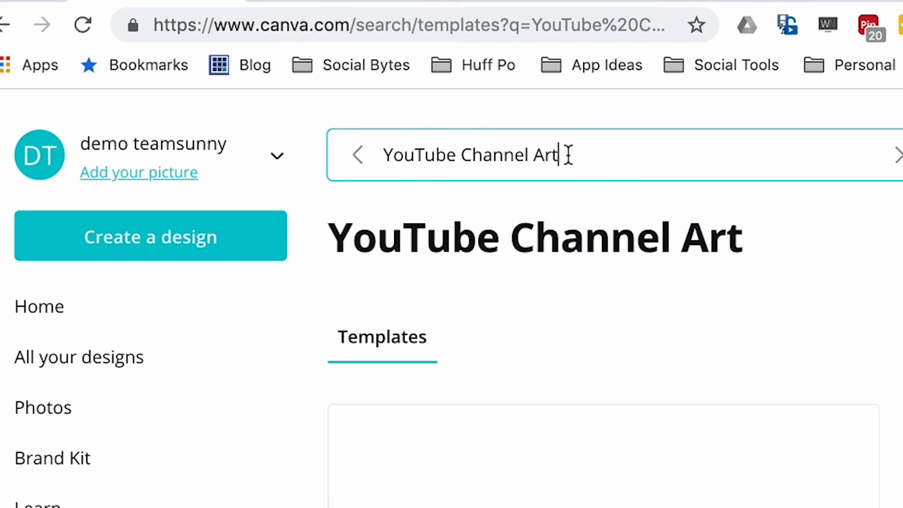
Highlight the canva.com domain in the address of Canva's YouTube Channel Art template search
click(263, 24)
drag(263, 24, 346, 19)
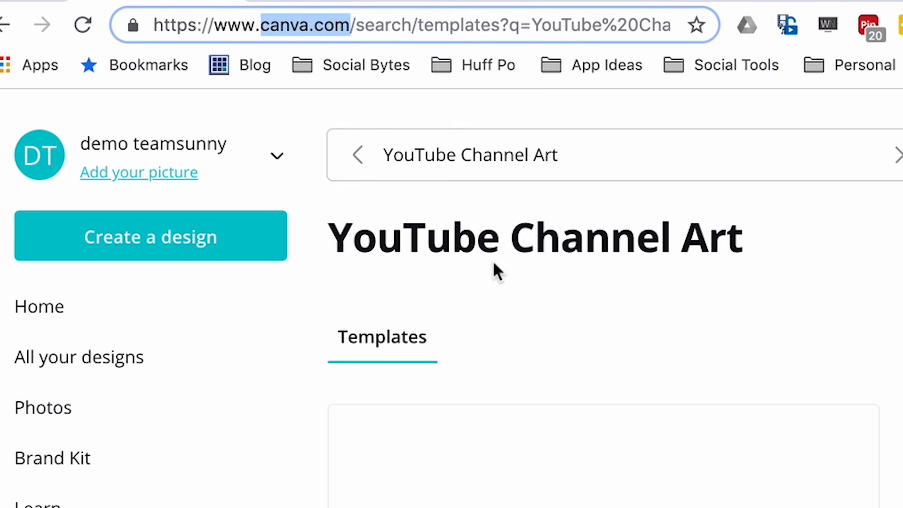
click(501, 272)
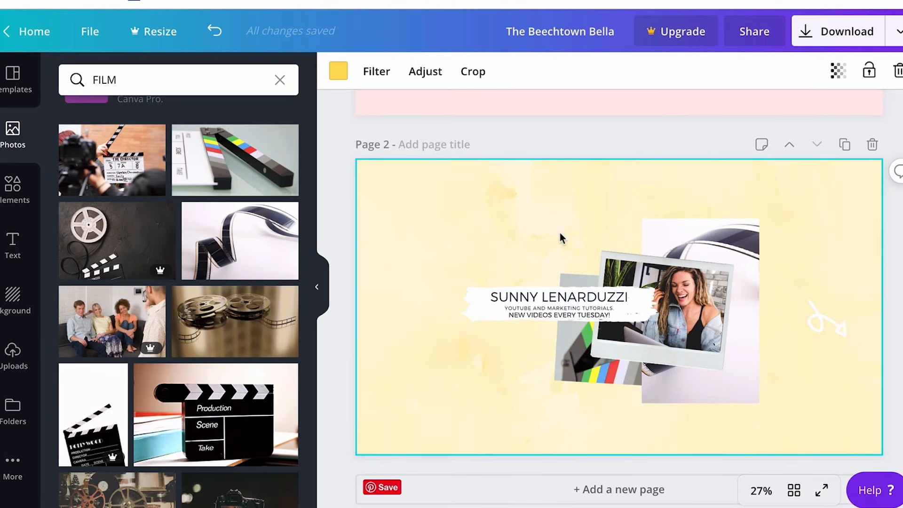
Apply the light grey textured background to the banner on page 2 and recolour it yellow
scroll(559, 236, up, 5)
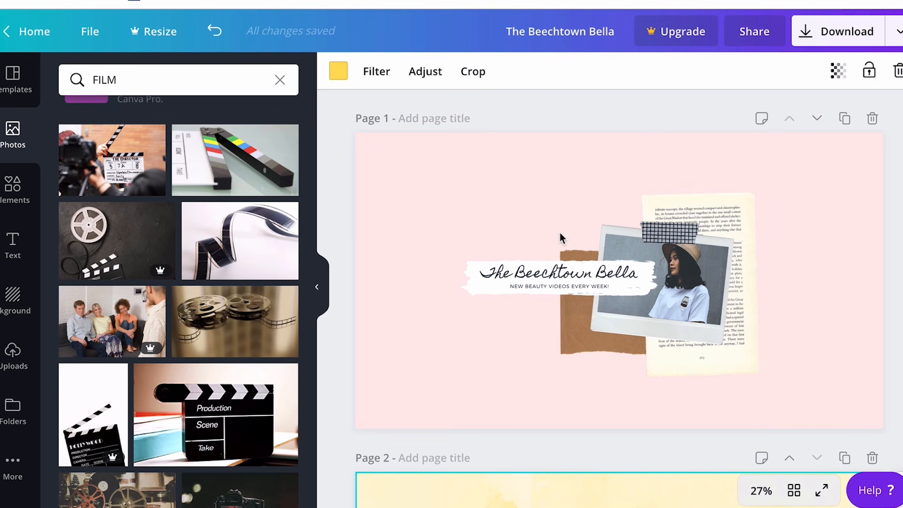
scroll(539, 204, down, 4)
scroll(538, 204, down, 3)
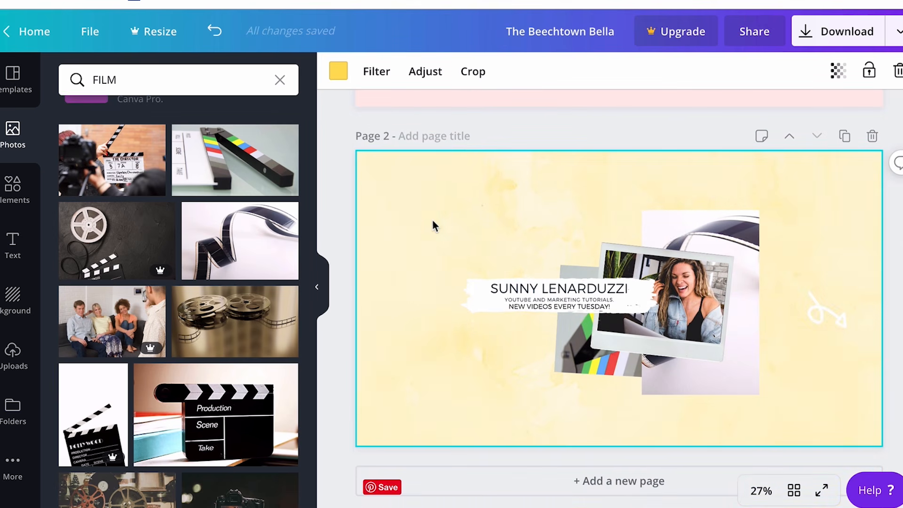
click(12, 304)
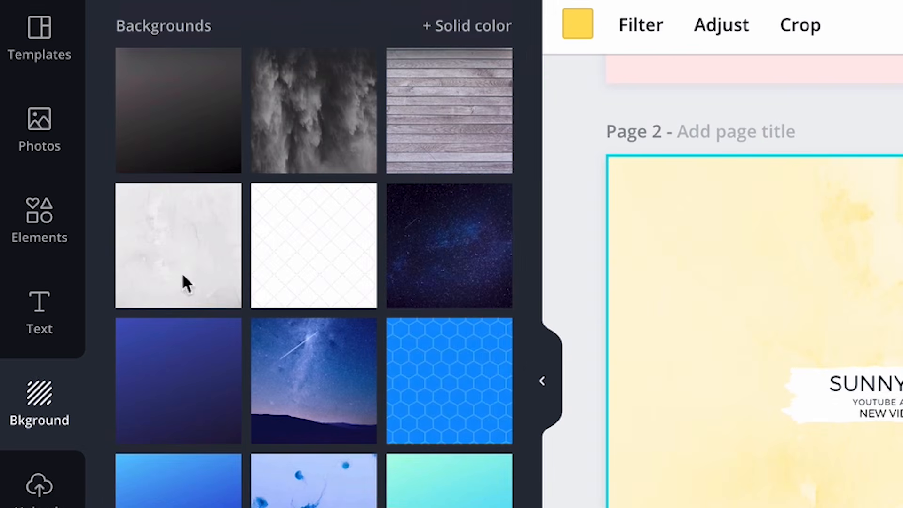
click(202, 255)
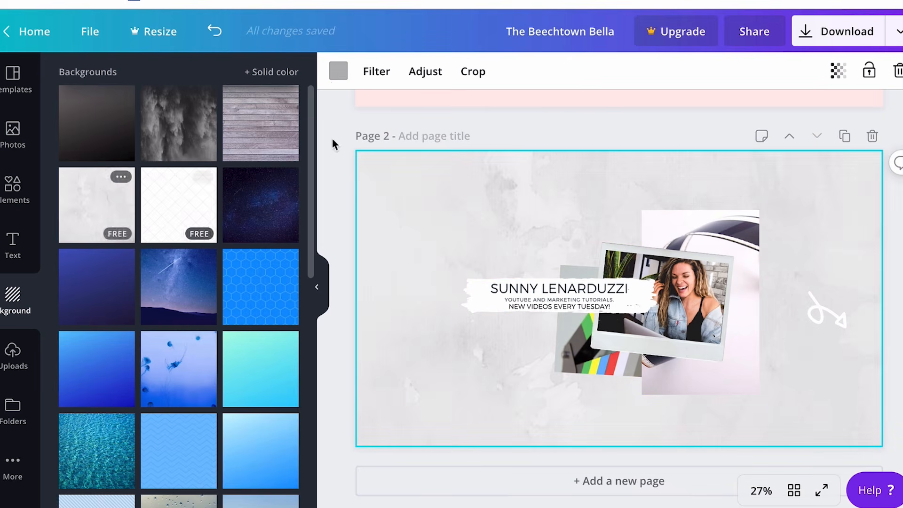
click(336, 77)
click(192, 291)
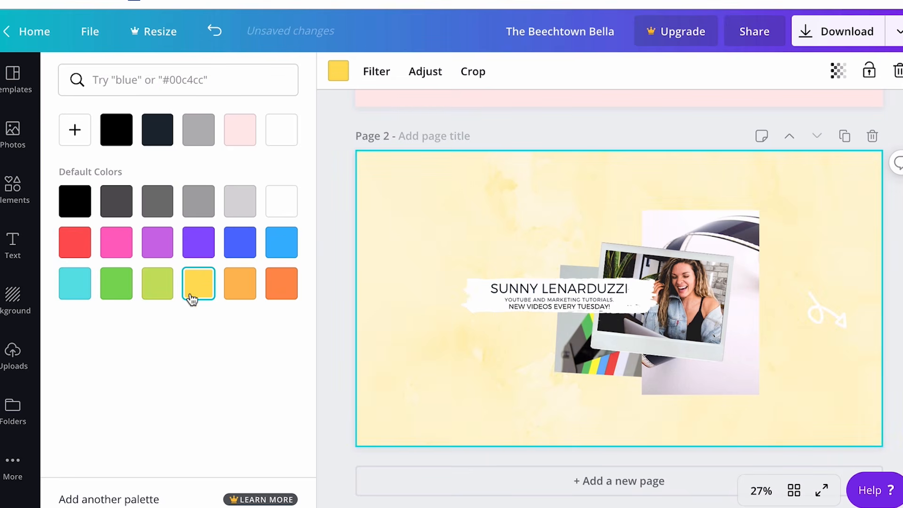
click(329, 210)
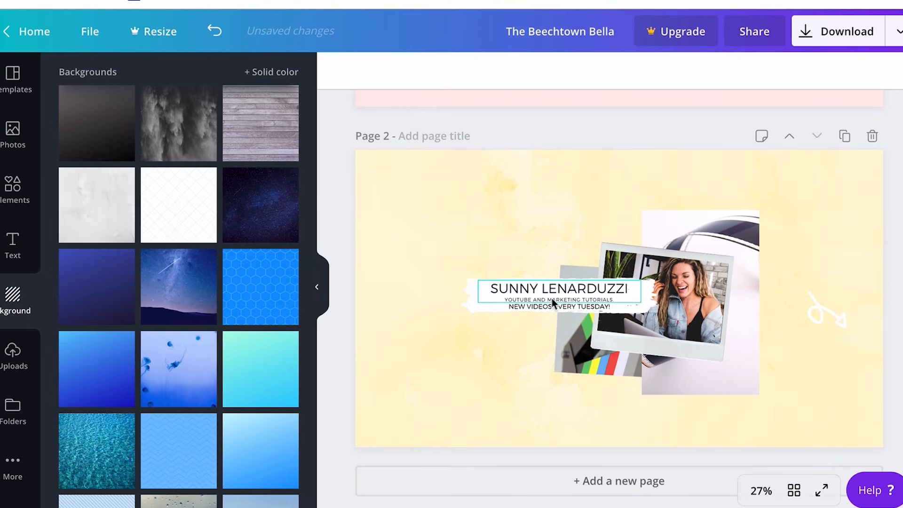
Examine the YouTube Channel Art templates and the name, topic and upload schedule text on the page 2 banner
scroll(555, 282, up, 5)
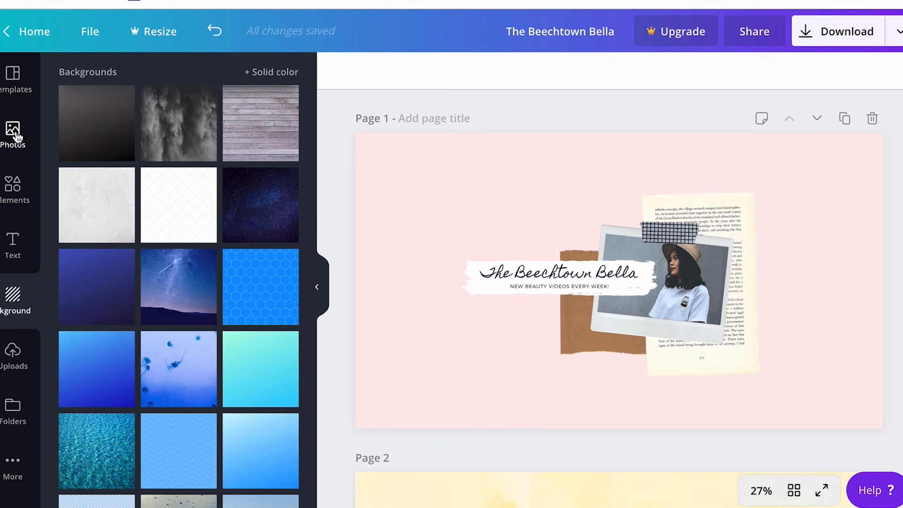
click(13, 76)
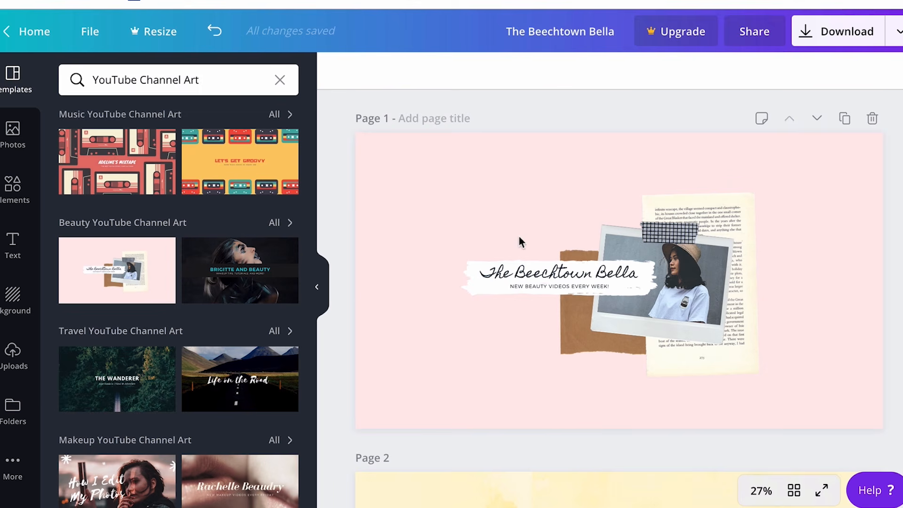
scroll(518, 236, down, 6)
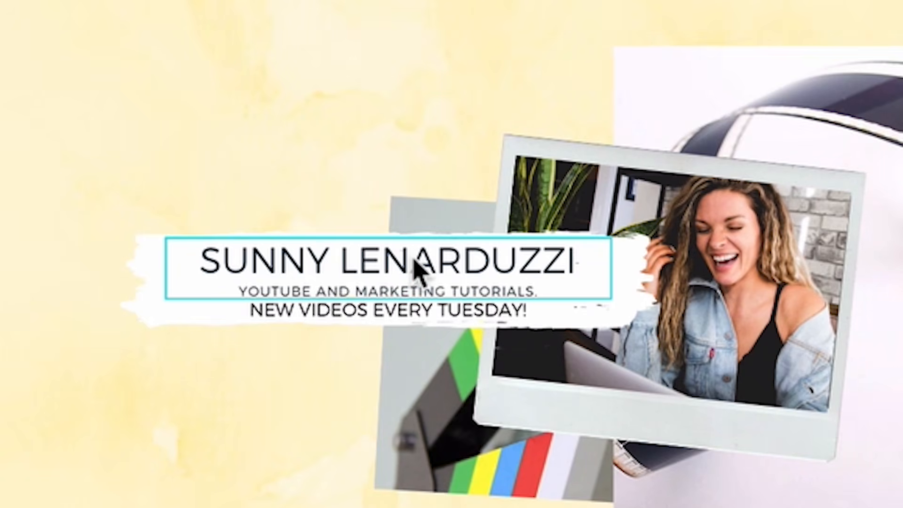
click(418, 270)
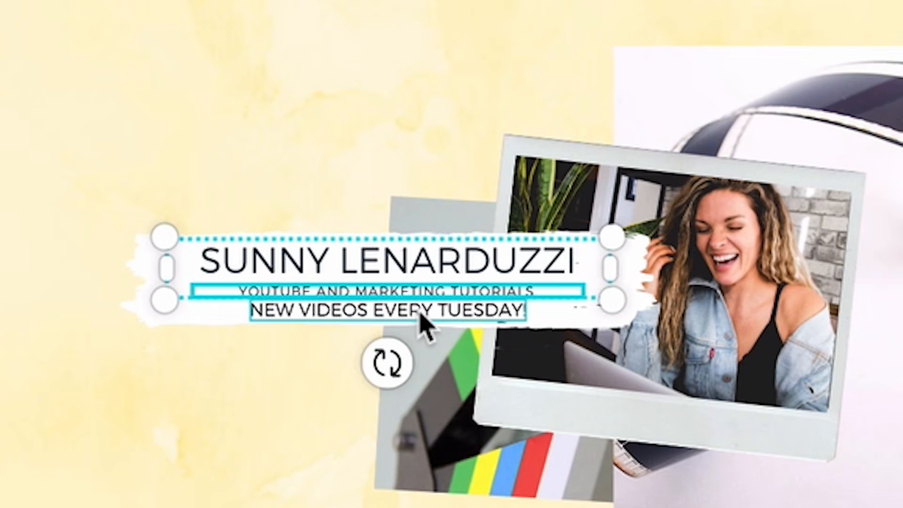
click(420, 310)
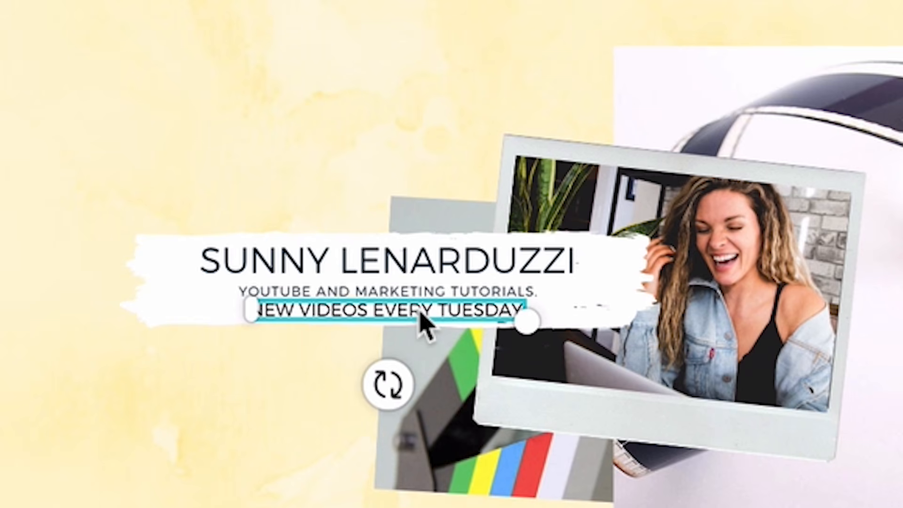
click(303, 373)
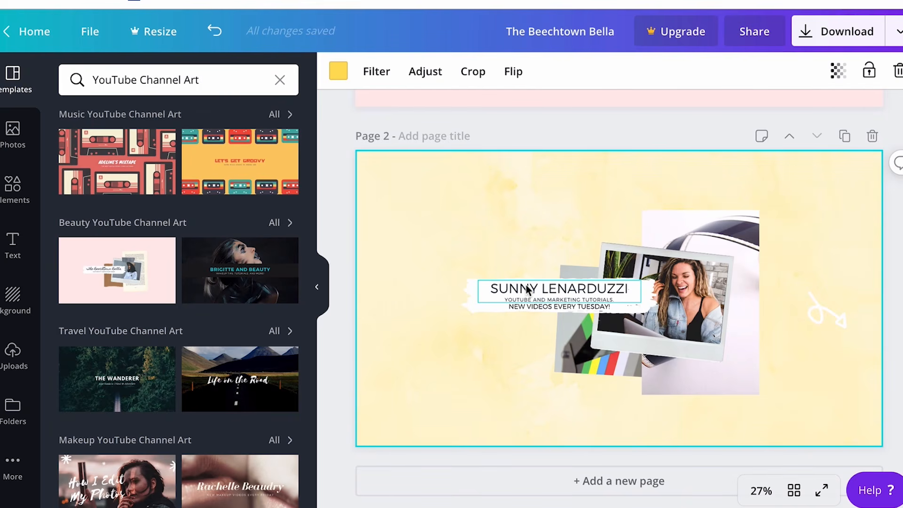
click(532, 298)
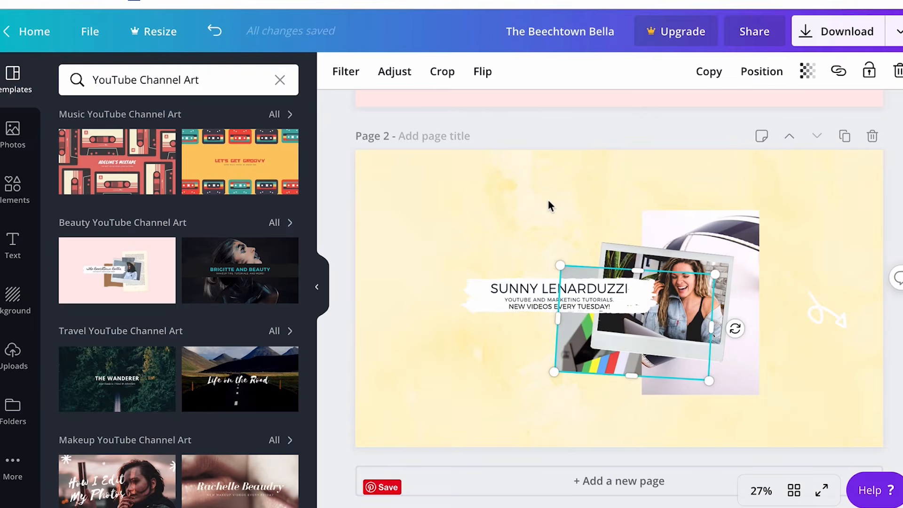
Compare the framed photo in the original page 1 template with the customised banner on page 2
scroll(549, 202, up, 7)
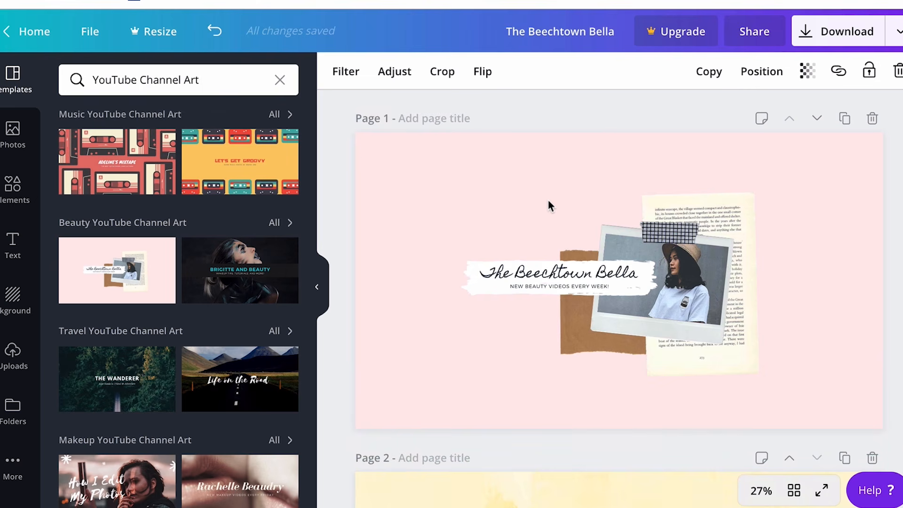
click(677, 273)
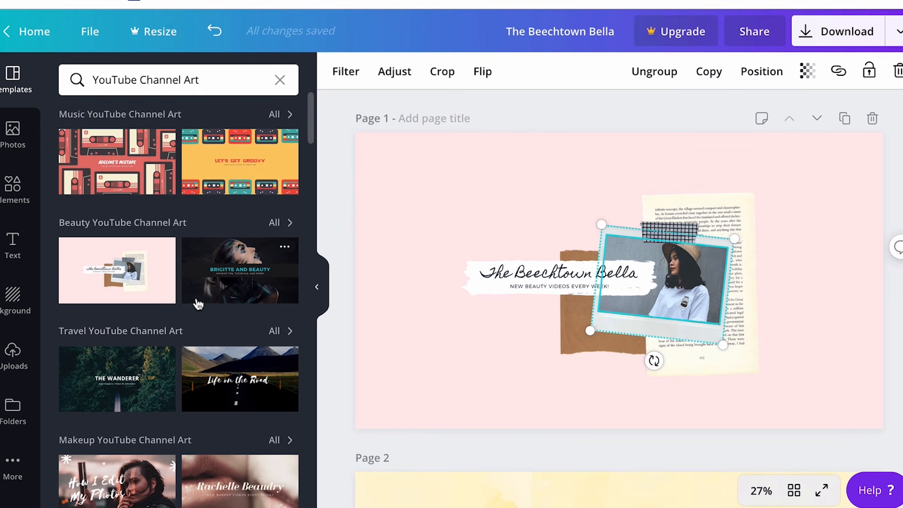
scroll(489, 329, down, 2)
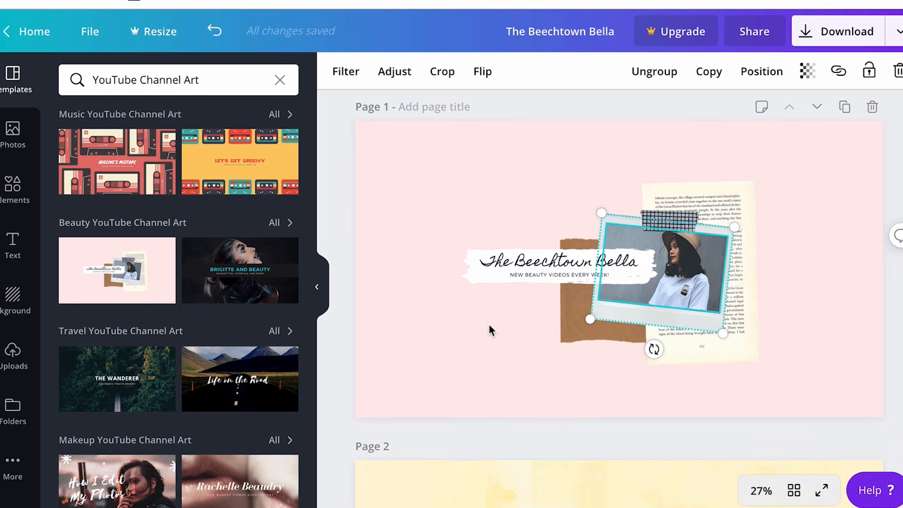
scroll(489, 329, down, 5)
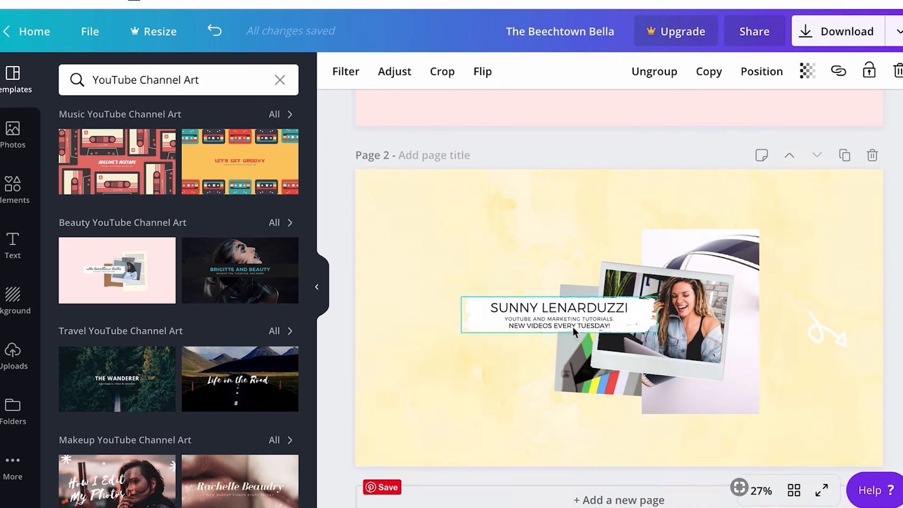
Select the film strip picture on page 2 and search the photo library for "film"
click(742, 264)
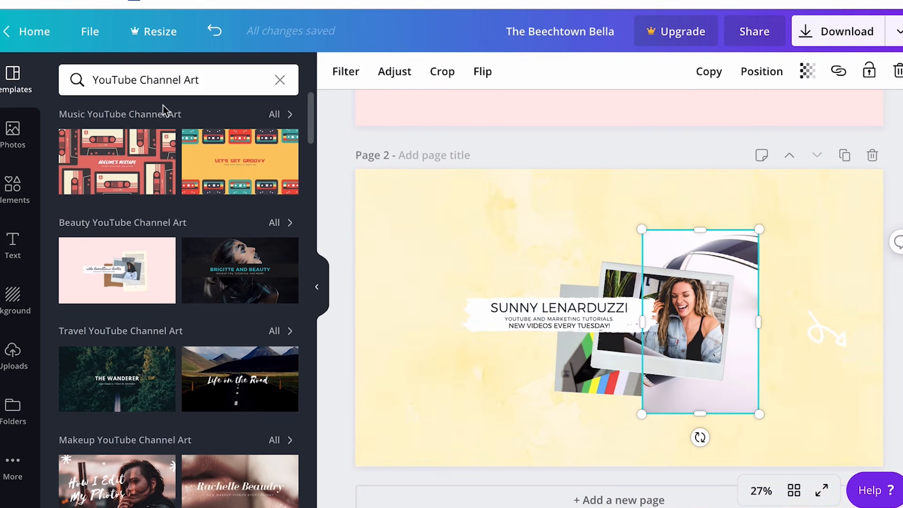
click(13, 134)
double_click(138, 78)
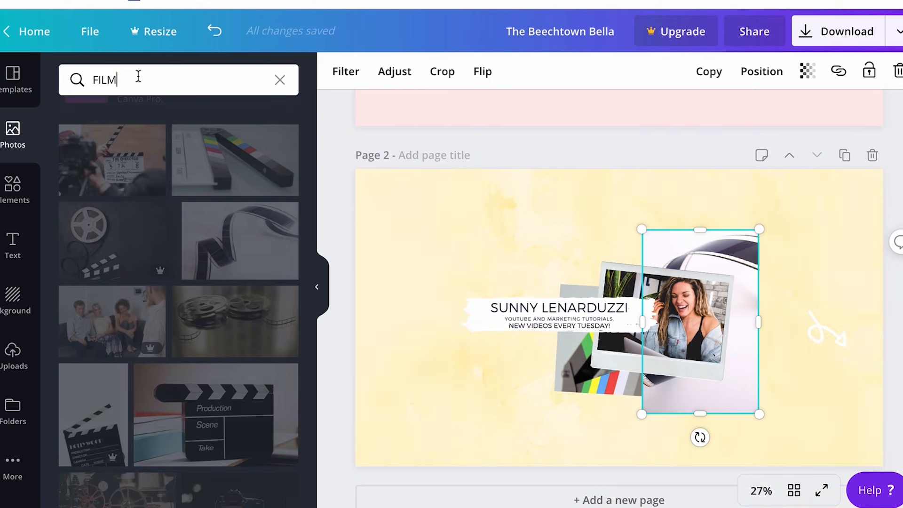
text(film)
key(Return)
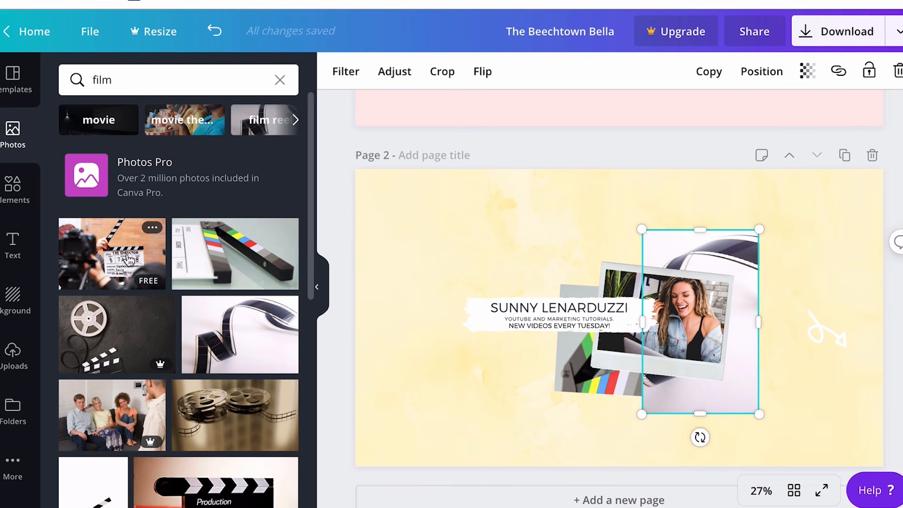
click(577, 383)
click(403, 396)
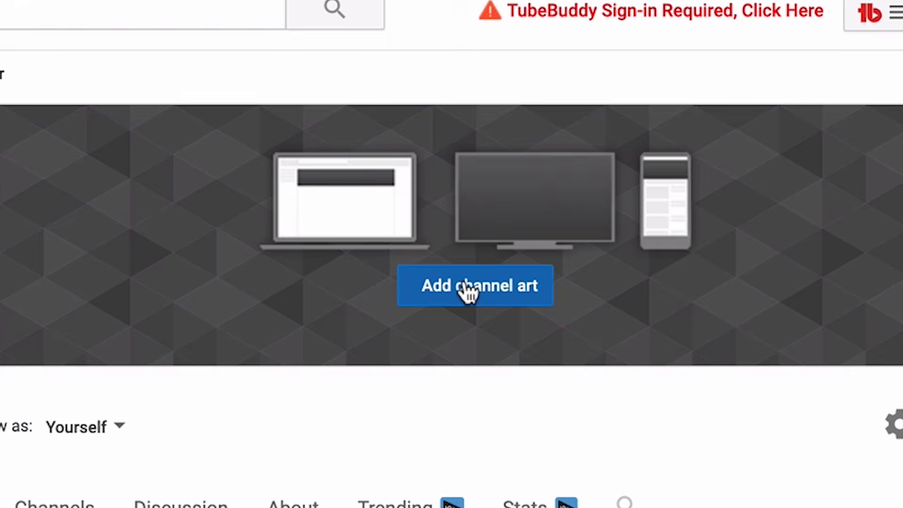
Upload the yellow Canva banner as the channel art and accept its preview across desktop, TV and mobile
click(466, 287)
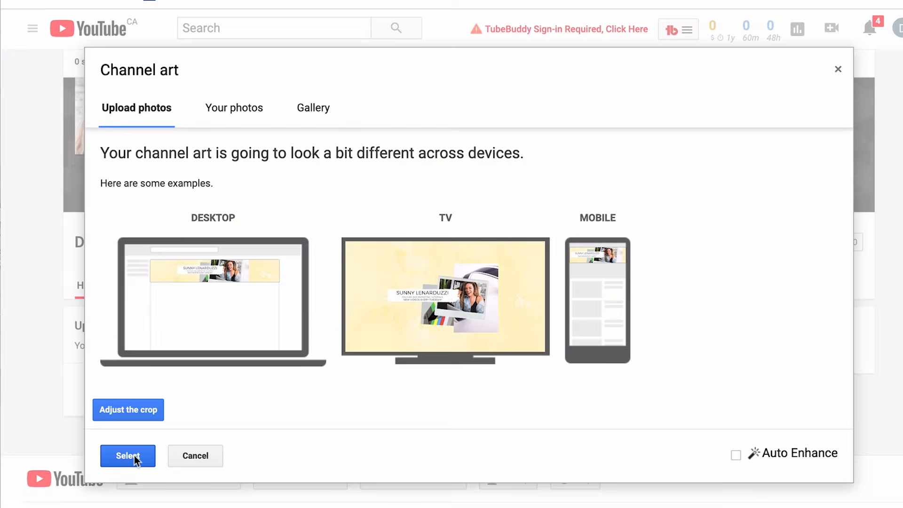
click(63, 505)
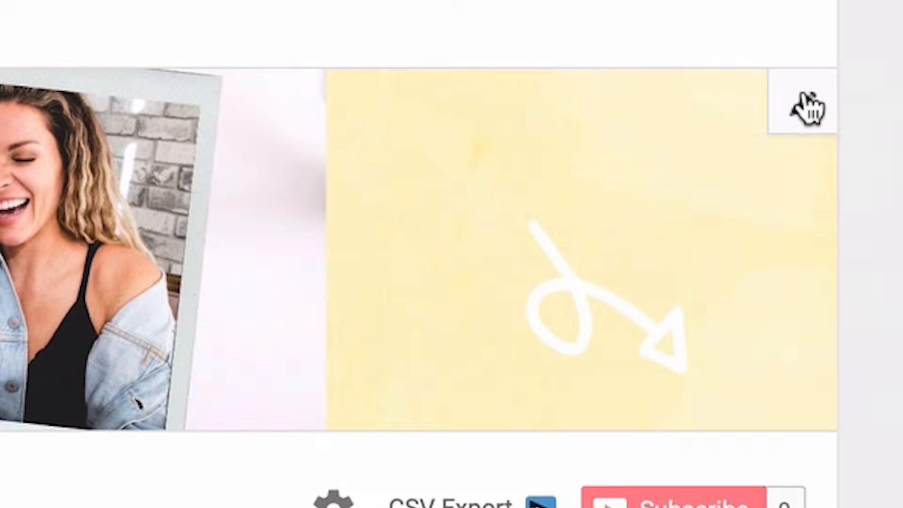
Open the channel's links for editing from the channel art and bring up the About page's description and custom links
click(805, 109)
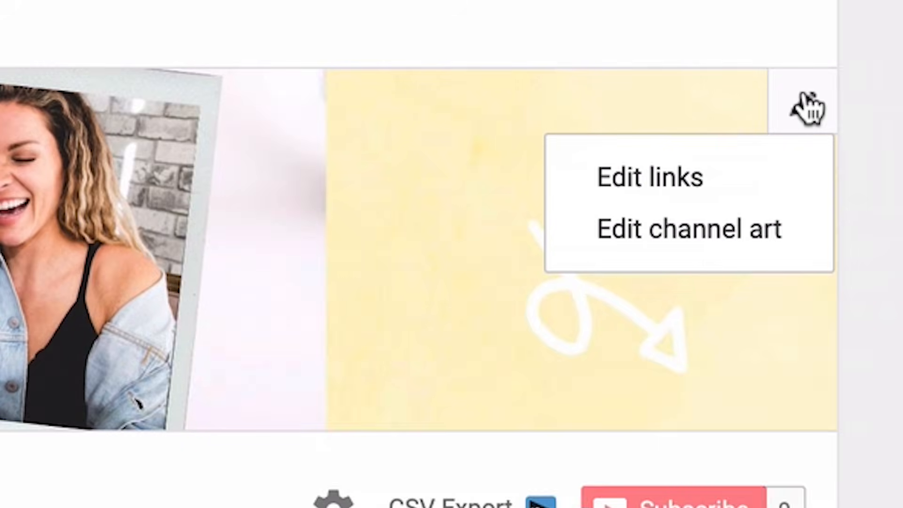
click(688, 178)
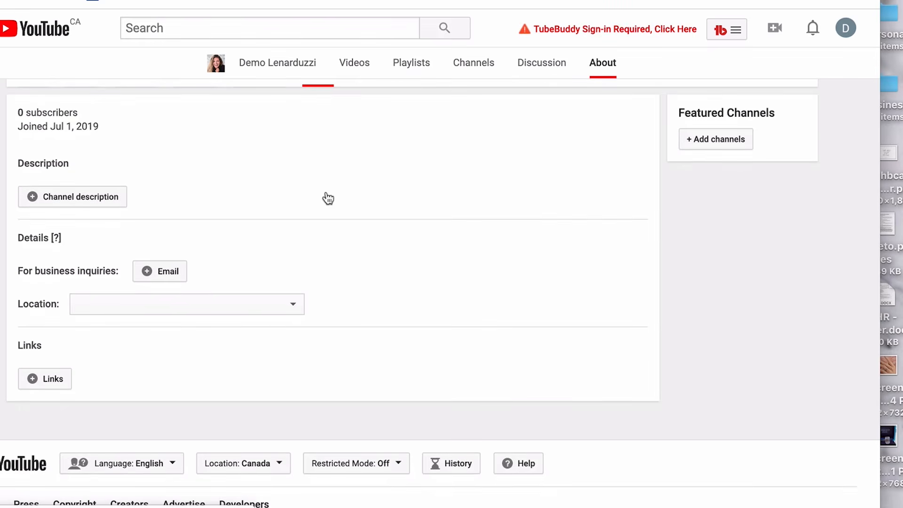
scroll(708, 146, up, 8)
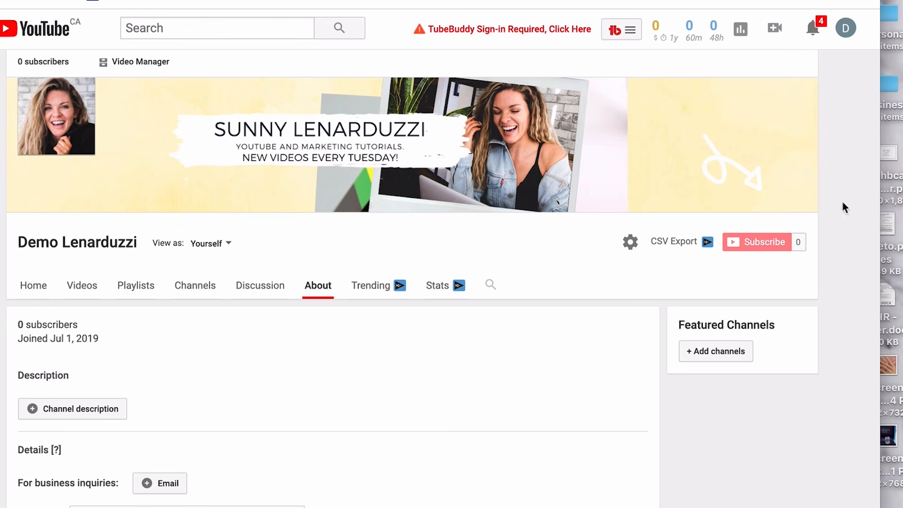
scroll(470, 312, down, 6)
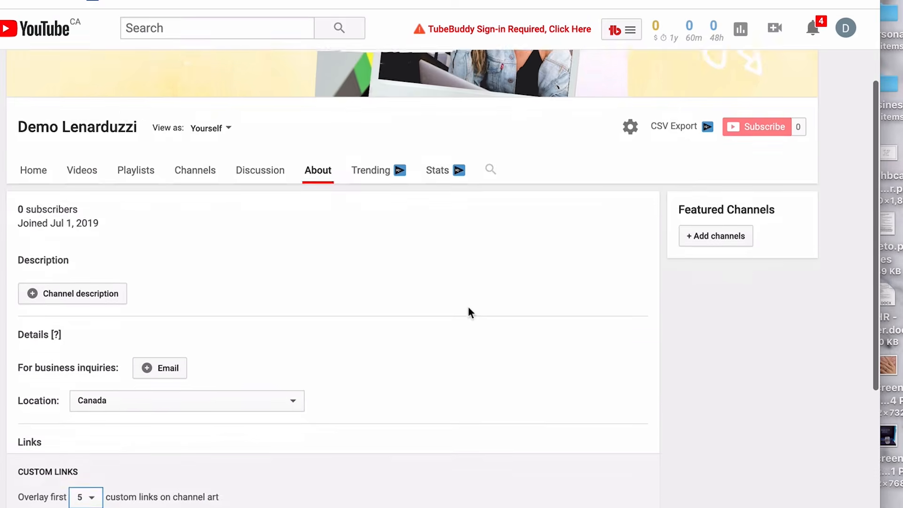
scroll(103, 156, up, 1)
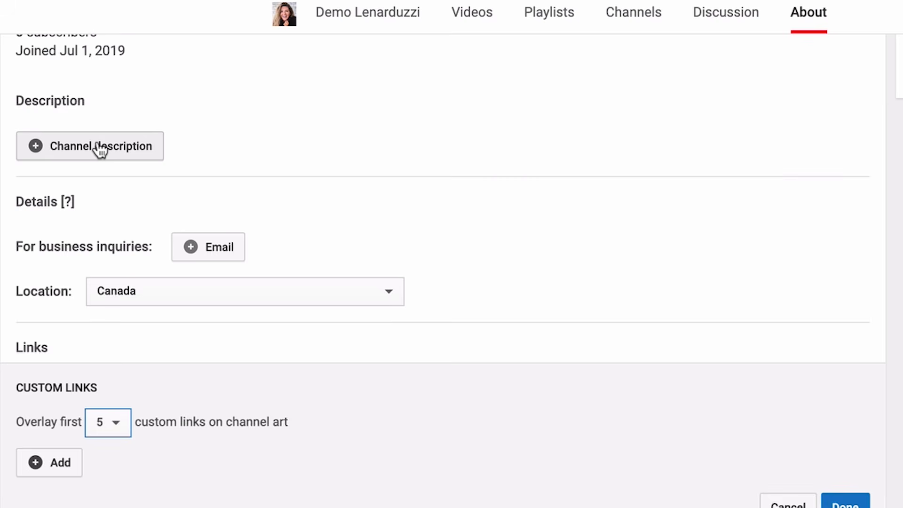
Add the channel description "This channel will provide you with the best travel tips and travel vlogs!"
click(100, 150)
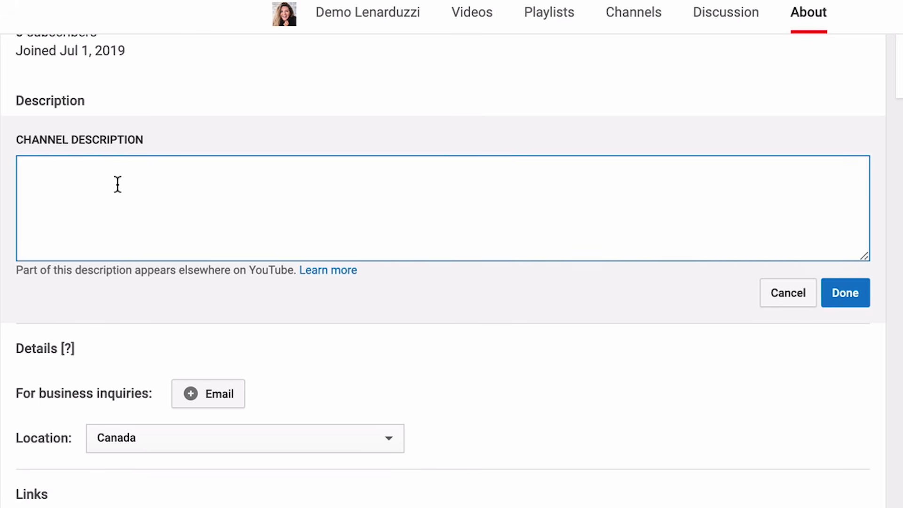
text(This channel will provide you with the best travel and)
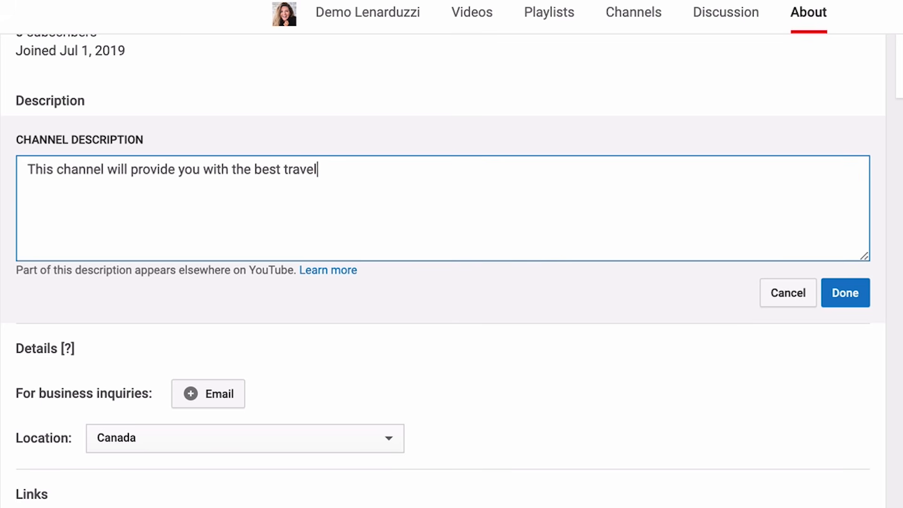
key(BackSpace)
key(BackSpace)
key(BackSpace)
text(tips and travel vlogs!)
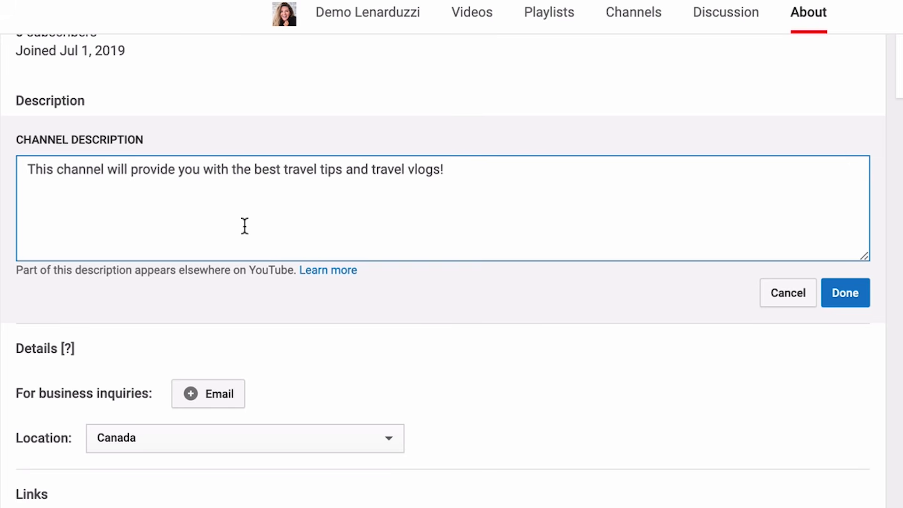
scroll(244, 226, down, 3)
click(329, 220)
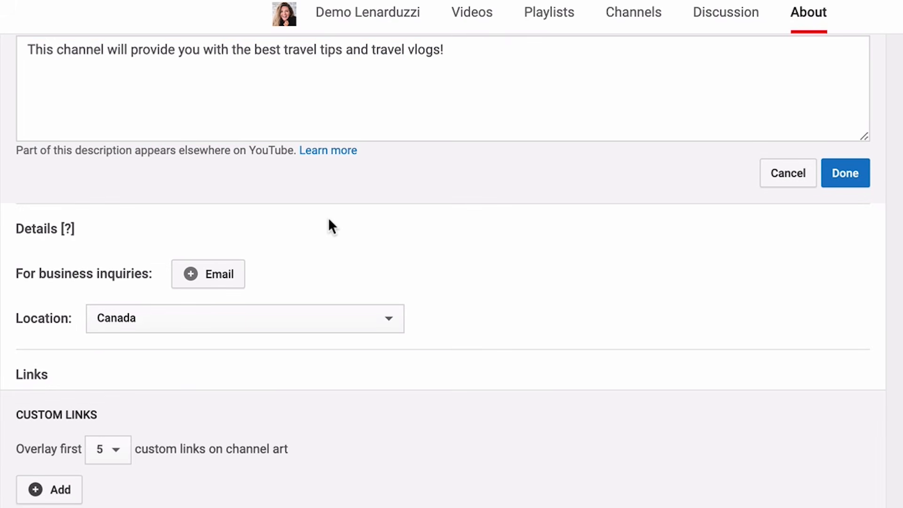
Add a custom link to the creator's website, with the site's domain as the title and its www address as the URL
scroll(329, 216, up, 10)
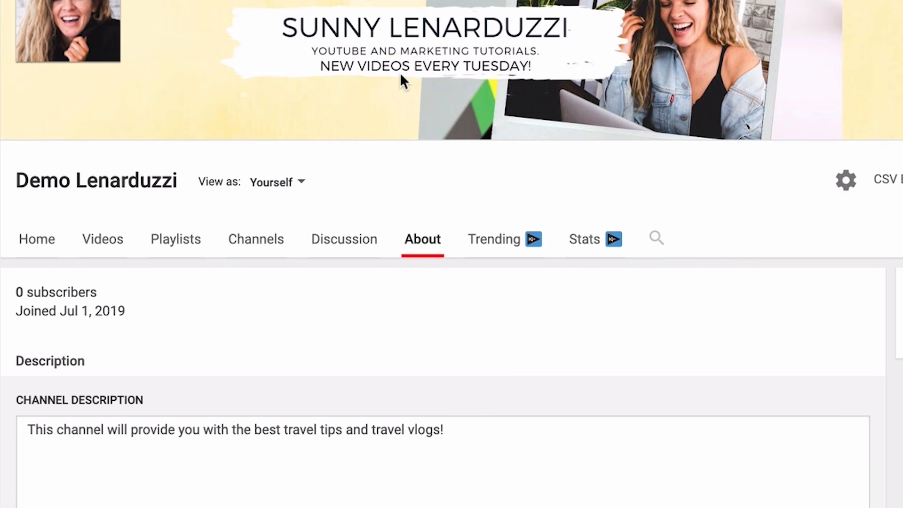
scroll(400, 75, down, 9)
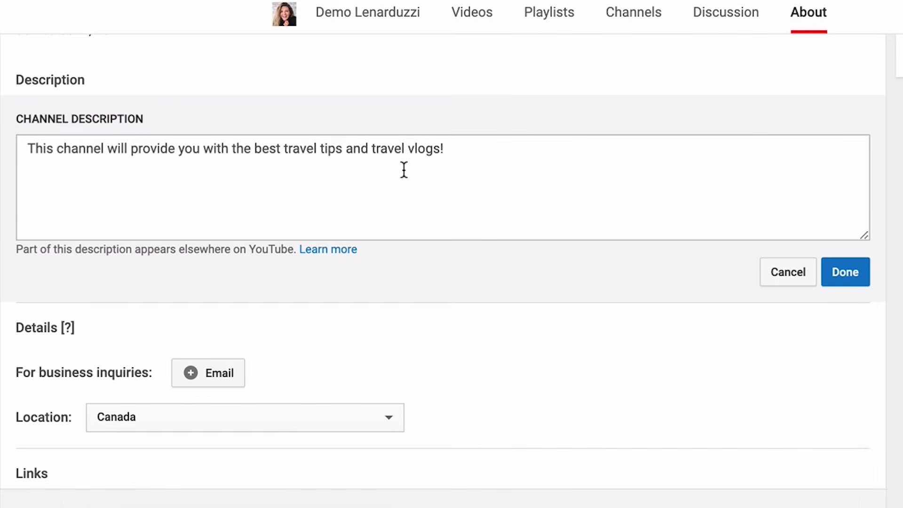
scroll(403, 170, down, 4)
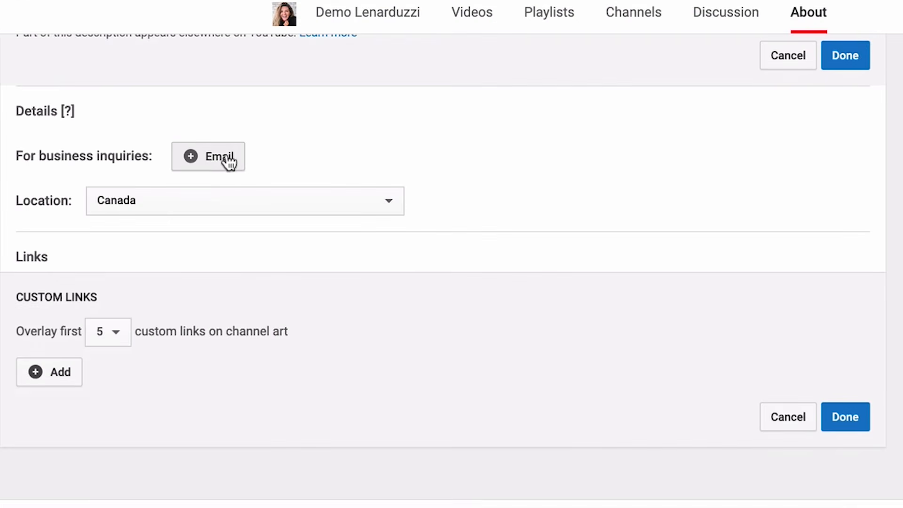
scroll(245, 336, down, 1)
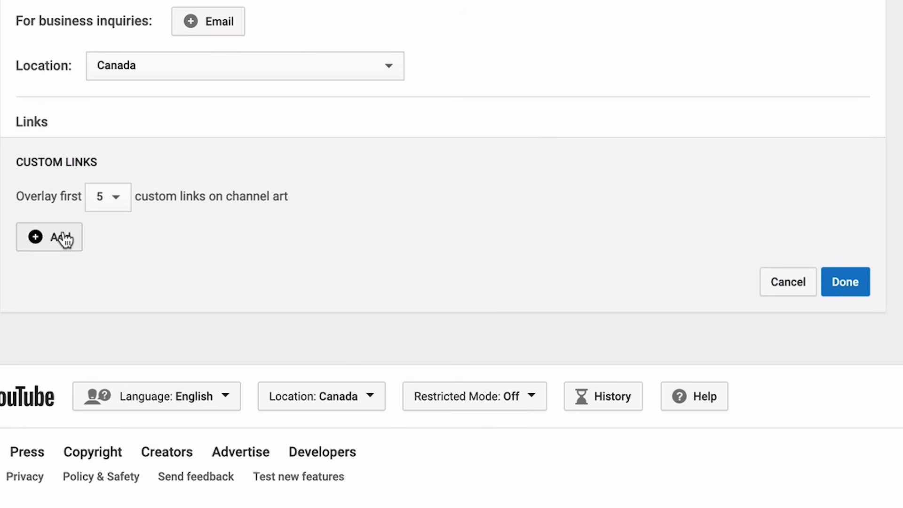
click(56, 243)
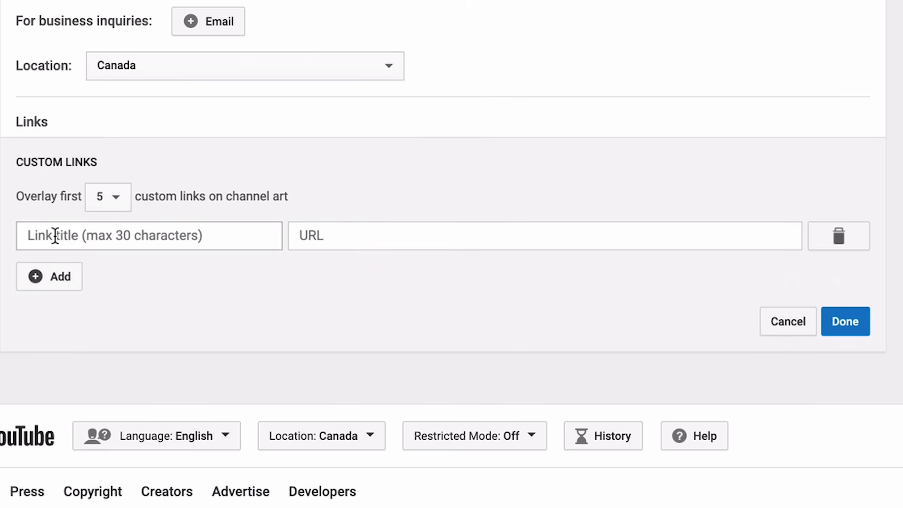
click(140, 235)
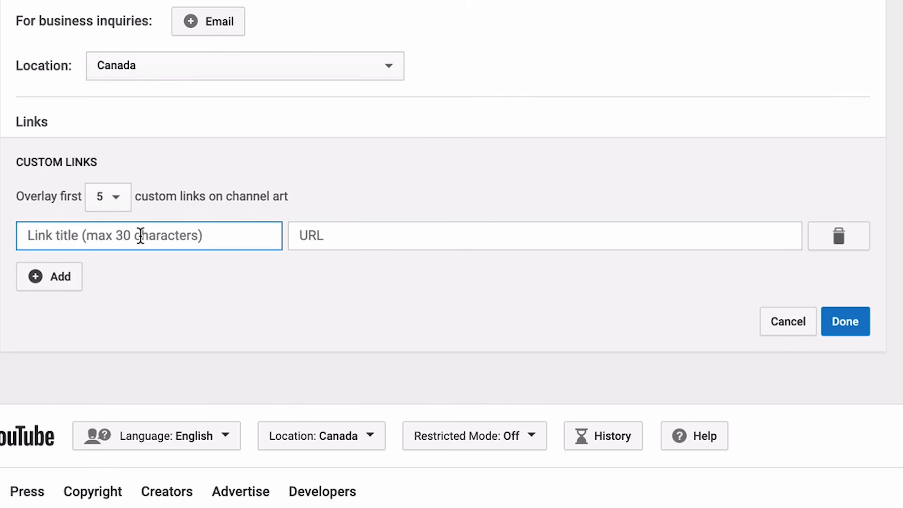
text(Sunn)
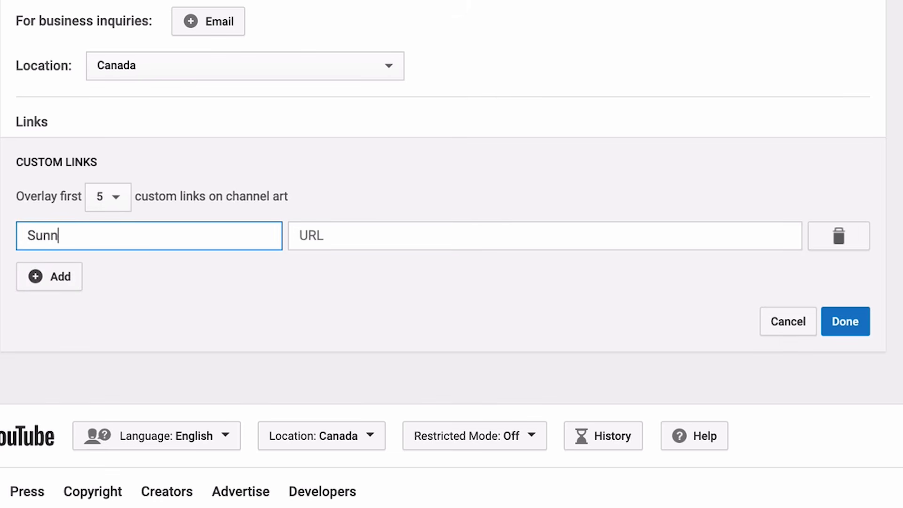
text(y Lenard)
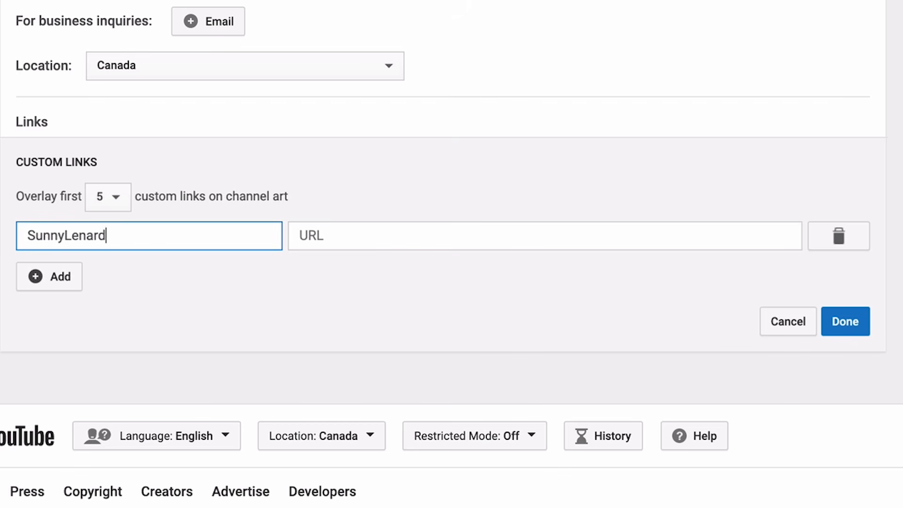
text(uzzi.com)
click(391, 233)
text(www.sunnylenardu)
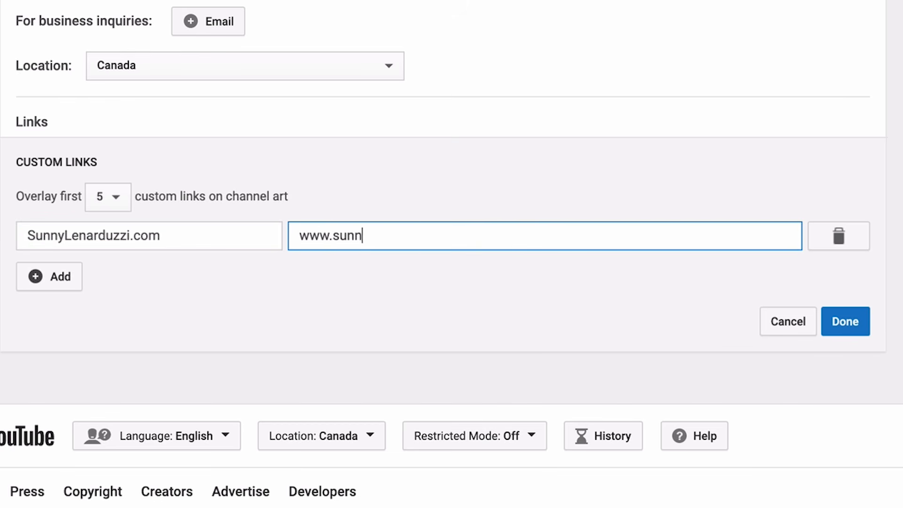
text(zzi.com)
Add a second custom link titled "Instagram" with the creator's Instagram profile URL and save the links
click(58, 293)
click(57, 286)
click(128, 267)
text(lnstagram)
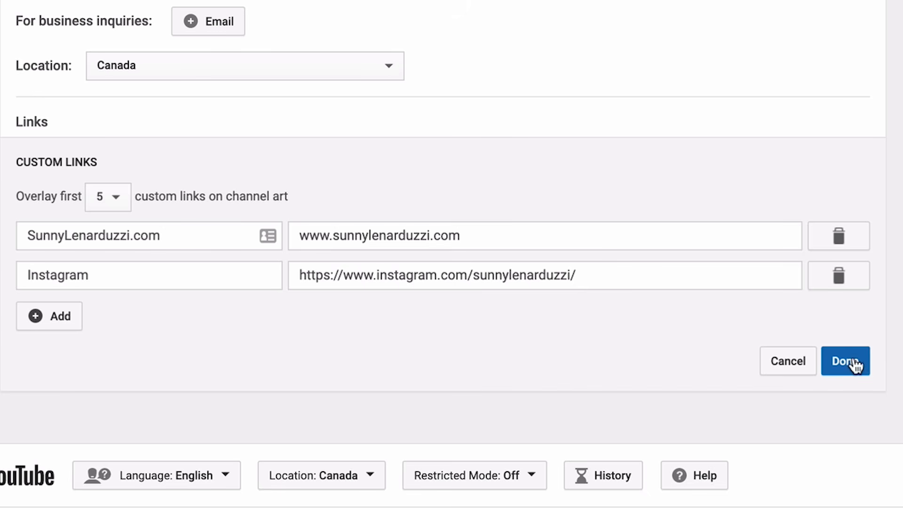
click(854, 363)
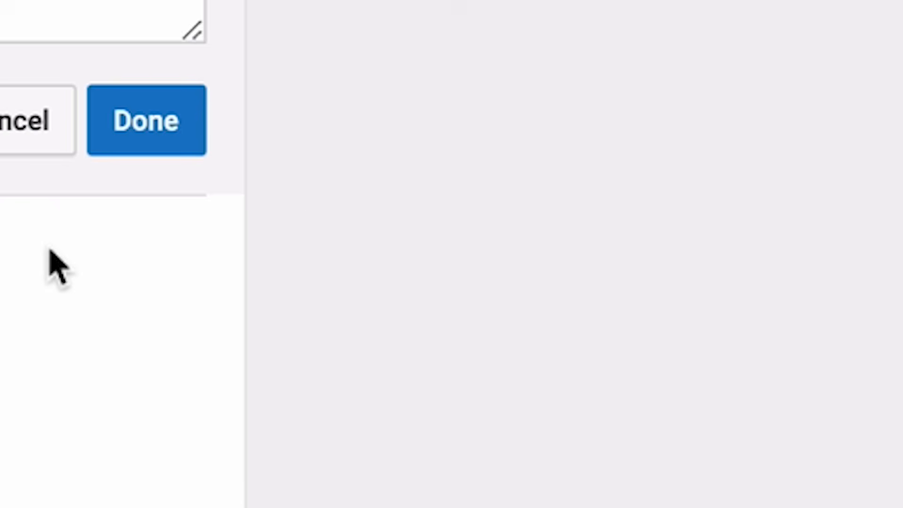
Reopen the custom links and try retitling the website link as "GET YOUR CHECKLIST HERE!"
scroll(49, 247, up, 6)
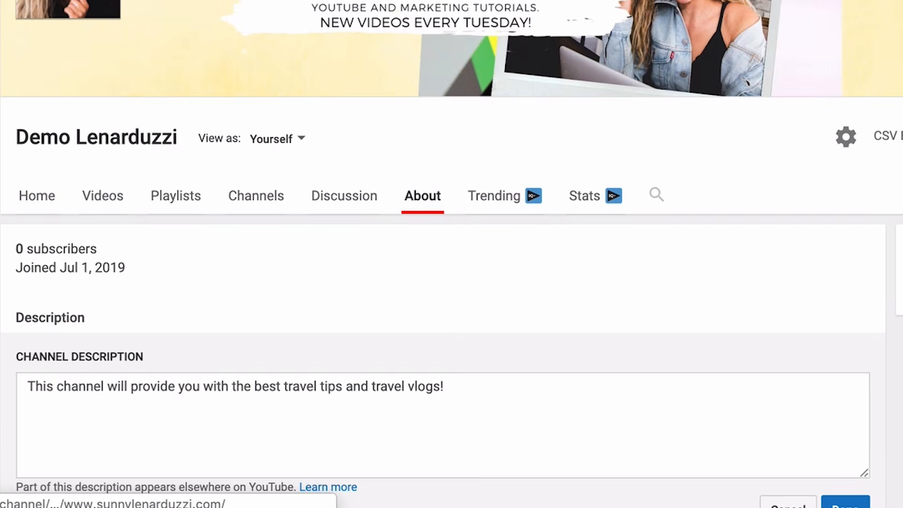
scroll(330, 260, down, 9)
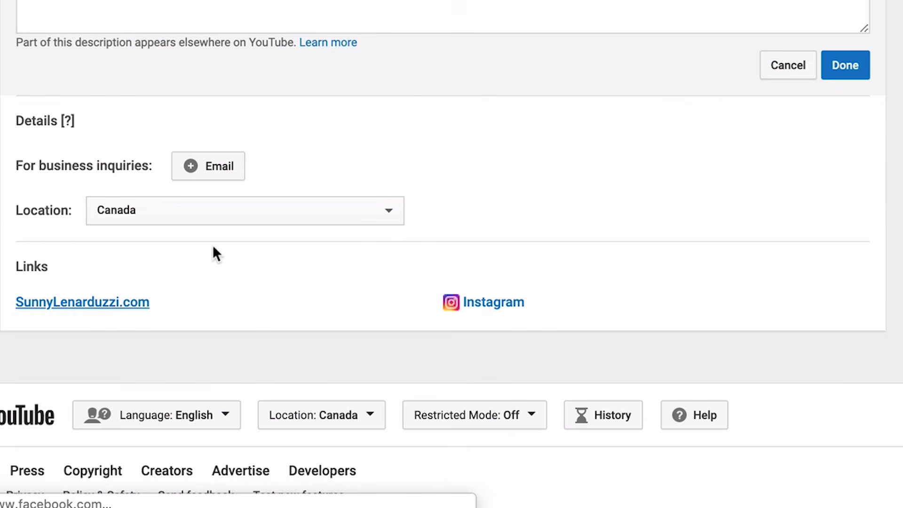
scroll(213, 248, down, 1)
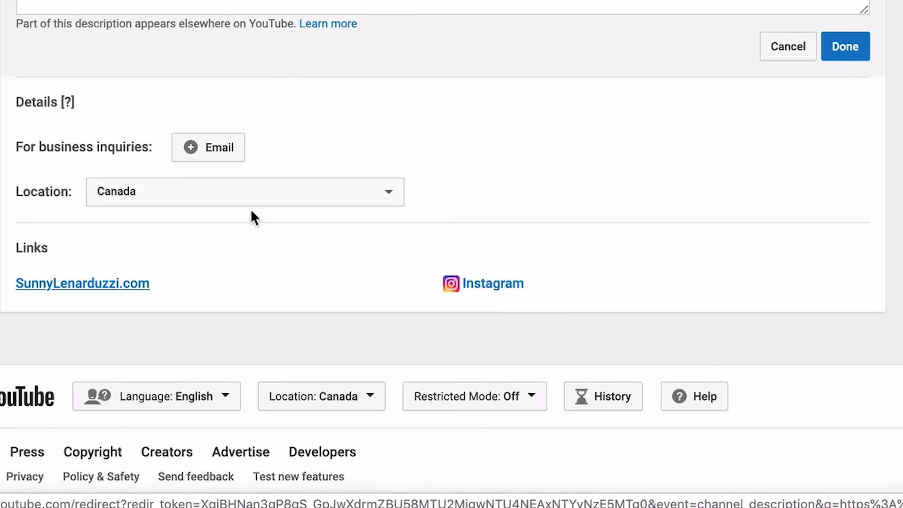
scroll(409, 277, up, 8)
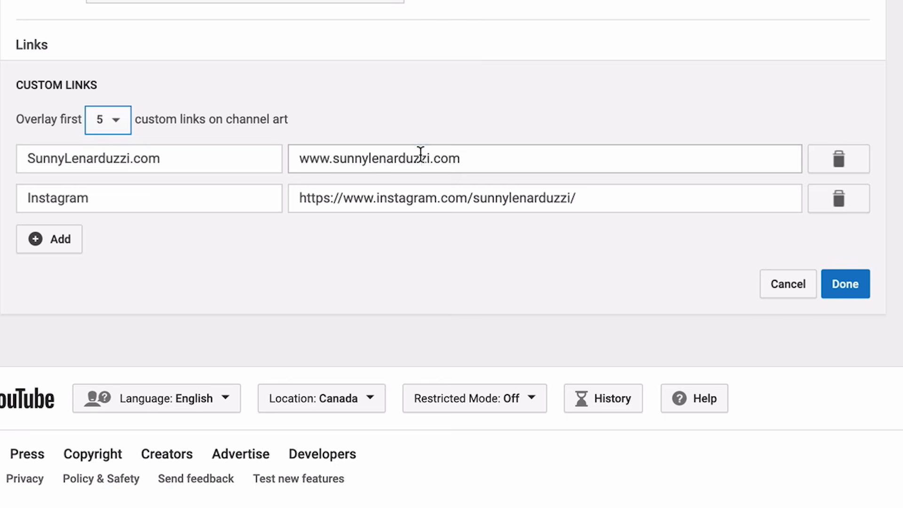
click(420, 158)
drag(211, 155, 8, 158)
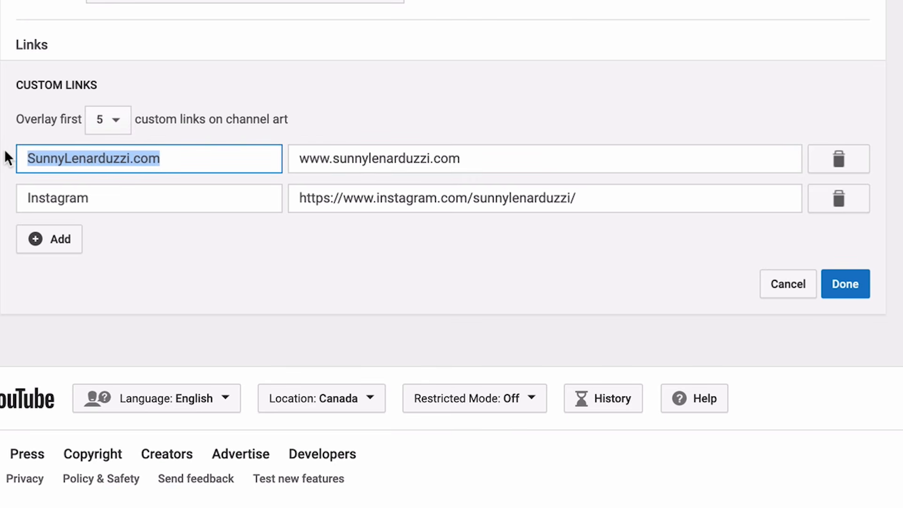
text(GET YOUR CH)
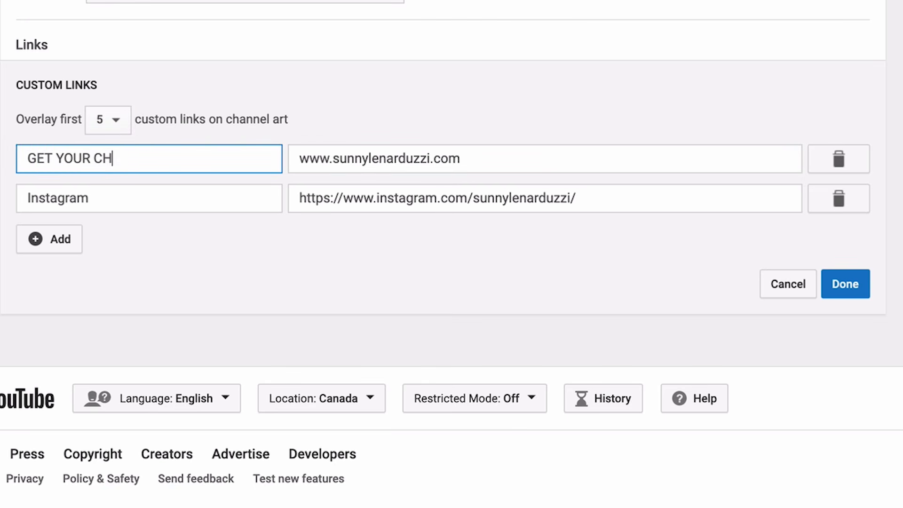
text(ECKLIT)
key(BackSpace)
key(BackSpace)
key(BackSpace)
key(BackSpace)
key(BackSpace)
key(BackSpace)
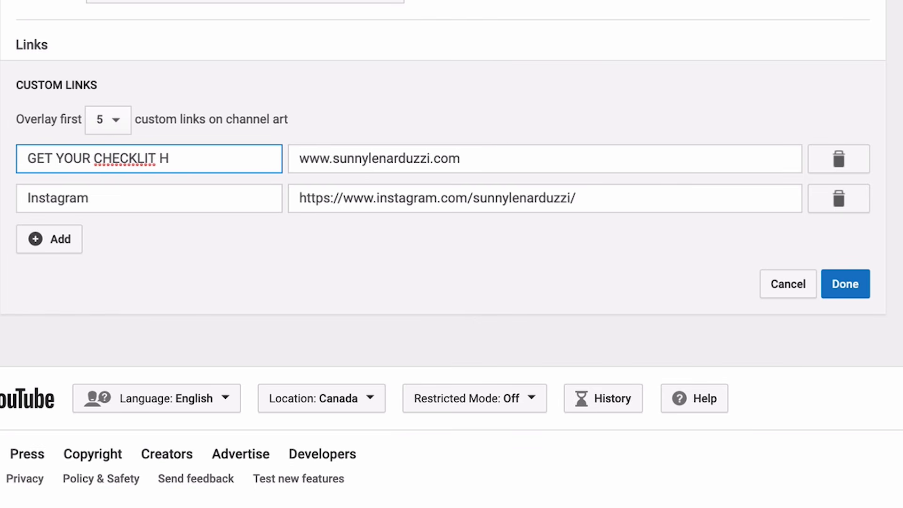
text(ST HERE!)
click(407, 155)
click(488, 156)
Open YouTube Studio (beta) and examine the channel's Overview and Reach viewers analytics
scroll(488, 156, up, 15)
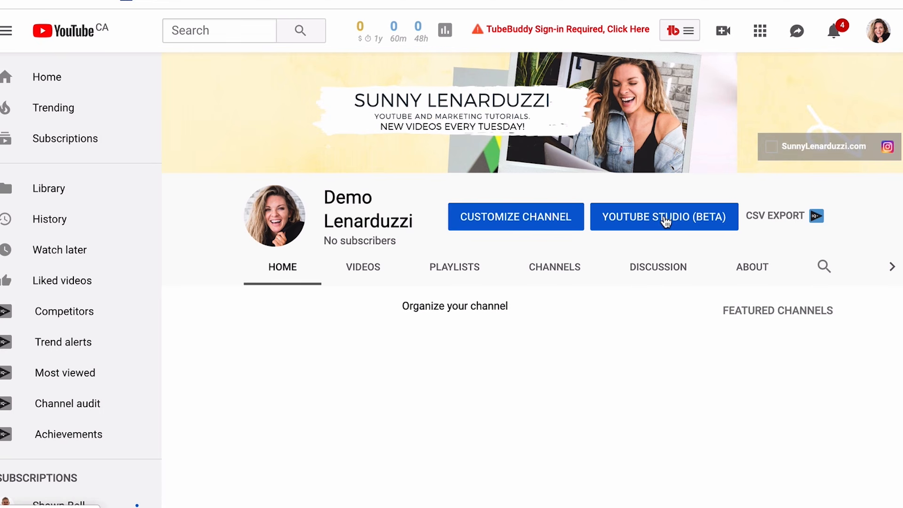
click(666, 221)
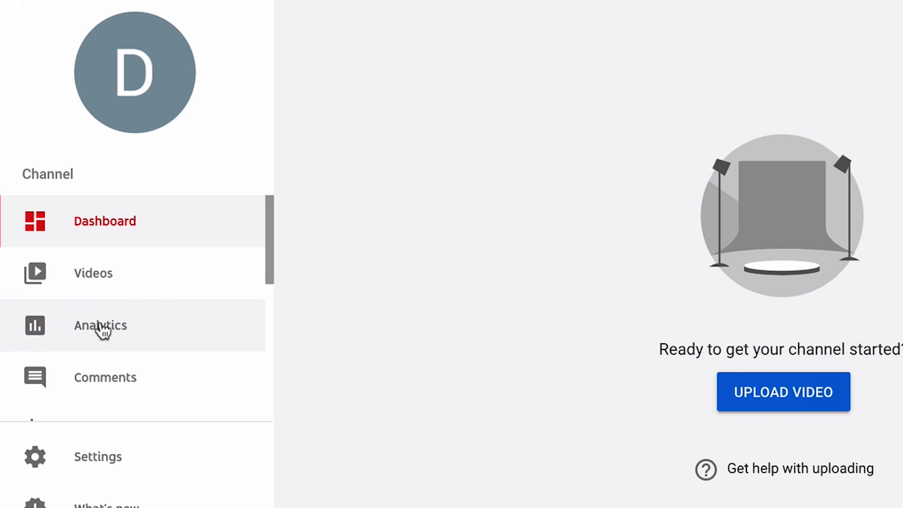
click(100, 325)
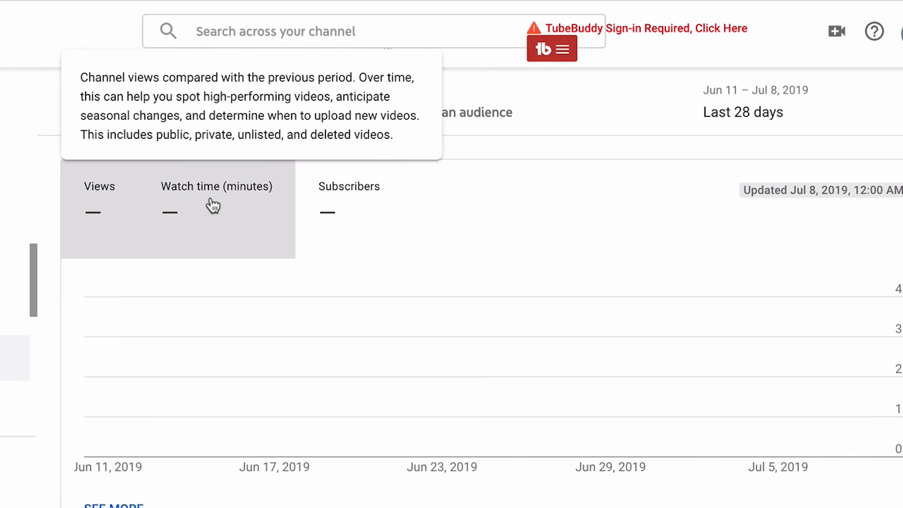
mouse_move(331, 197)
scroll(331, 197, down, 5)
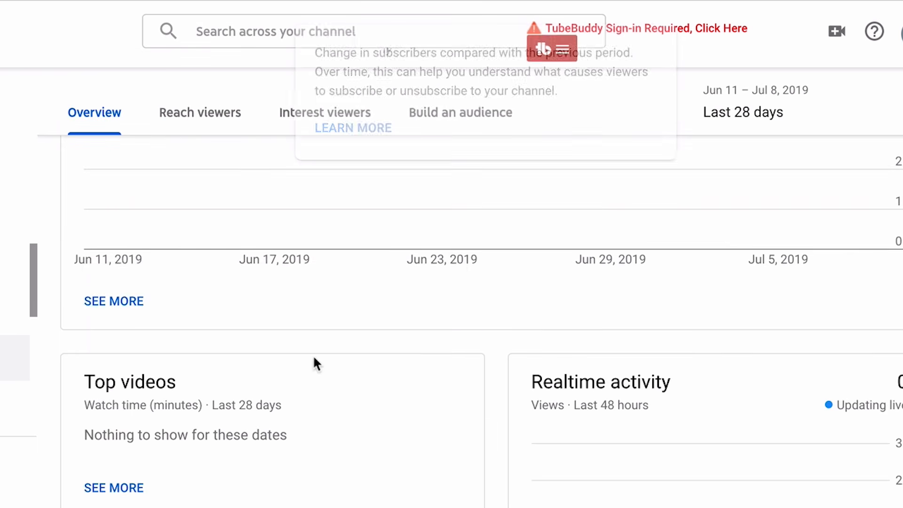
scroll(325, 401, up, 5)
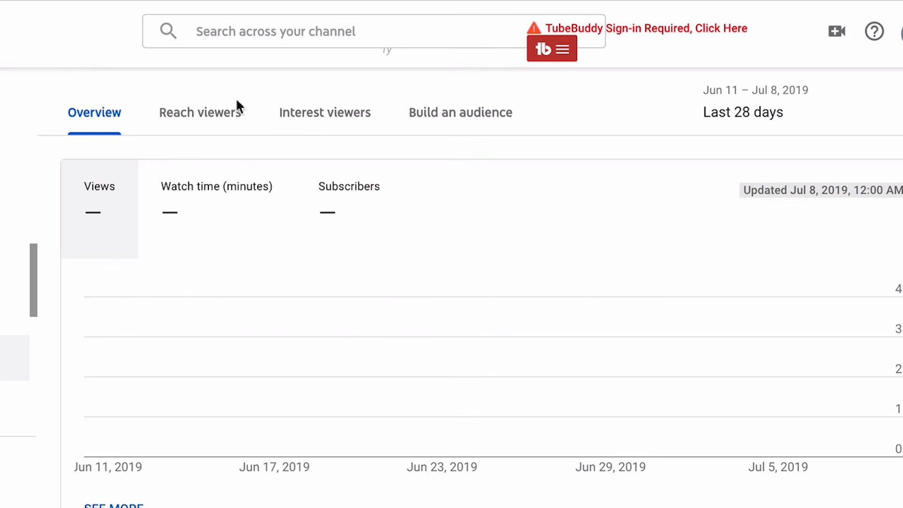
click(210, 112)
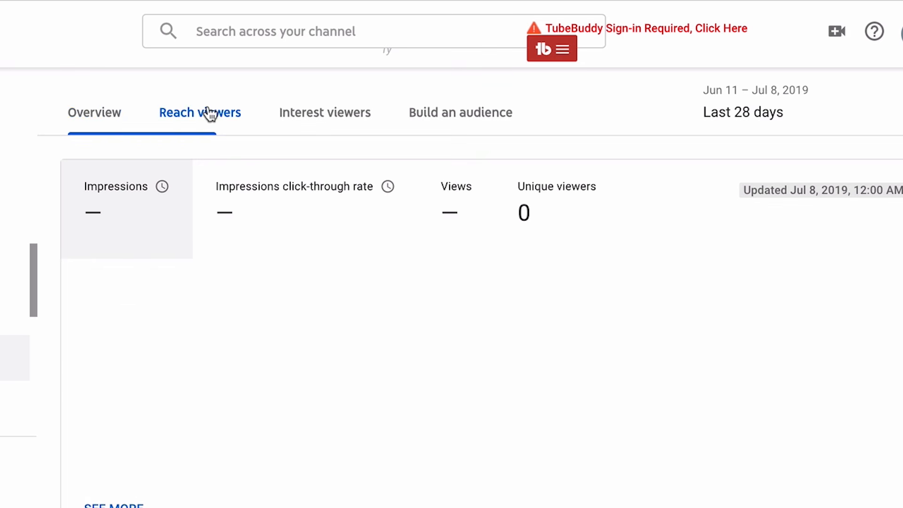
Examine the channel's Interest viewers and Build an audience analytics, including the Subscribers chart for the last 28 days
click(322, 117)
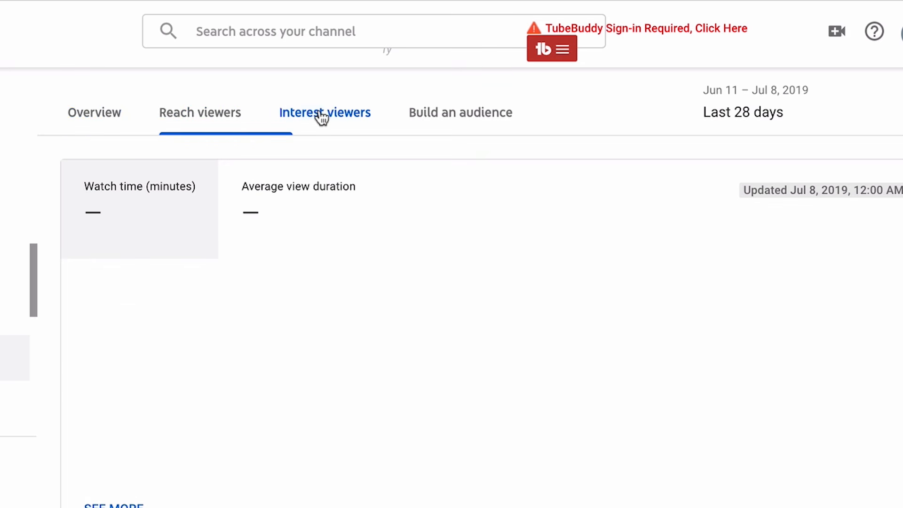
click(441, 120)
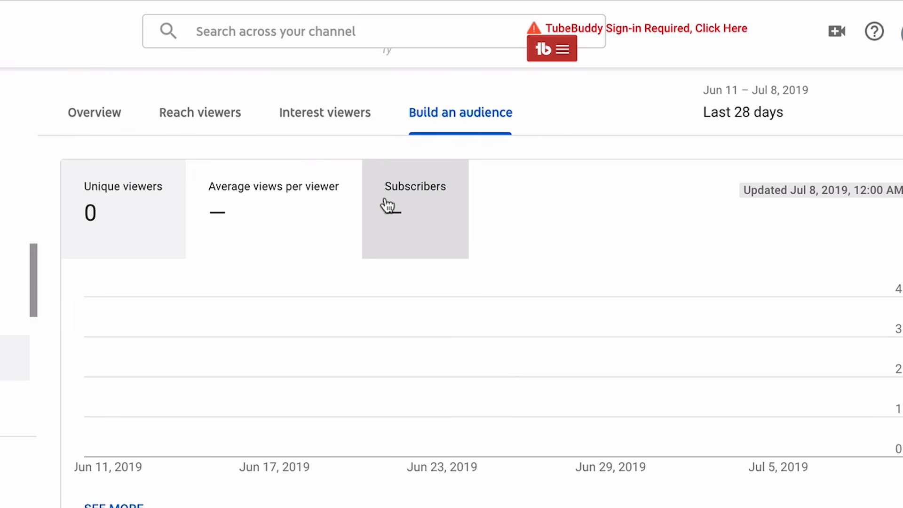
click(409, 204)
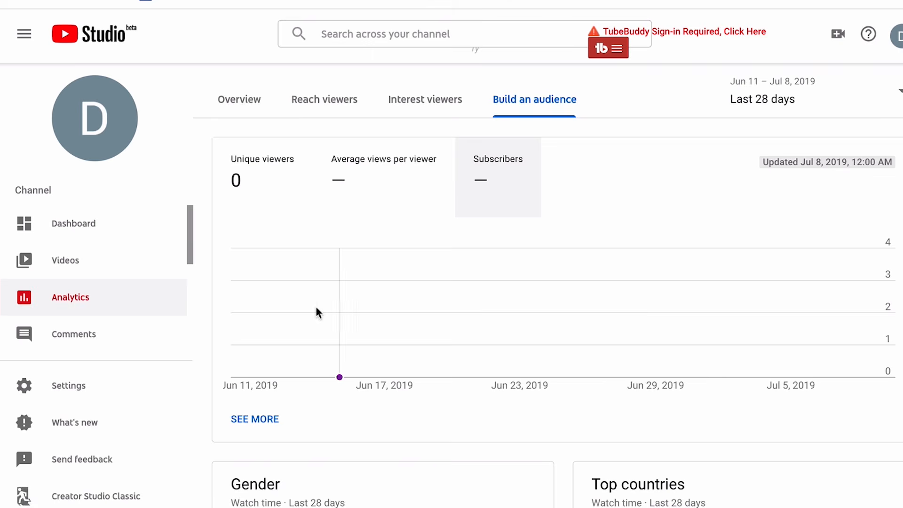
Check the channel's public comments in Studio and return to the channel page
click(96, 341)
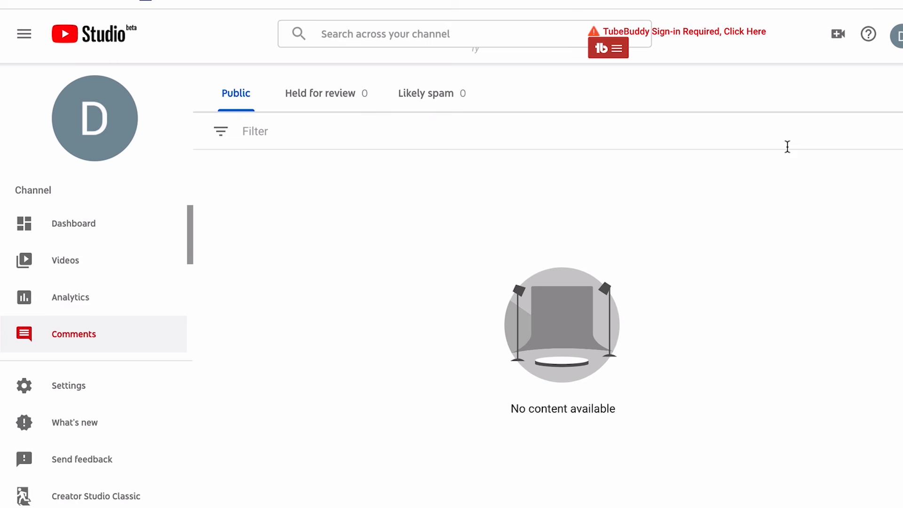
click(899, 35)
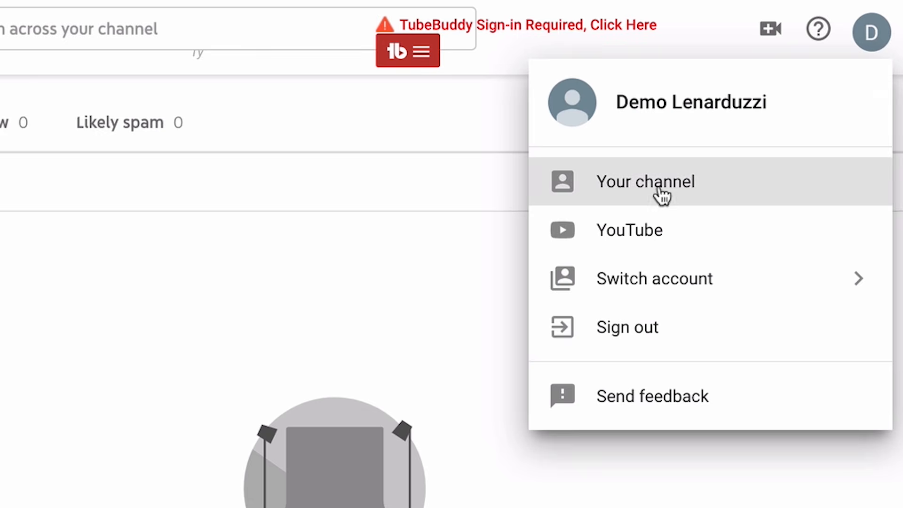
click(662, 188)
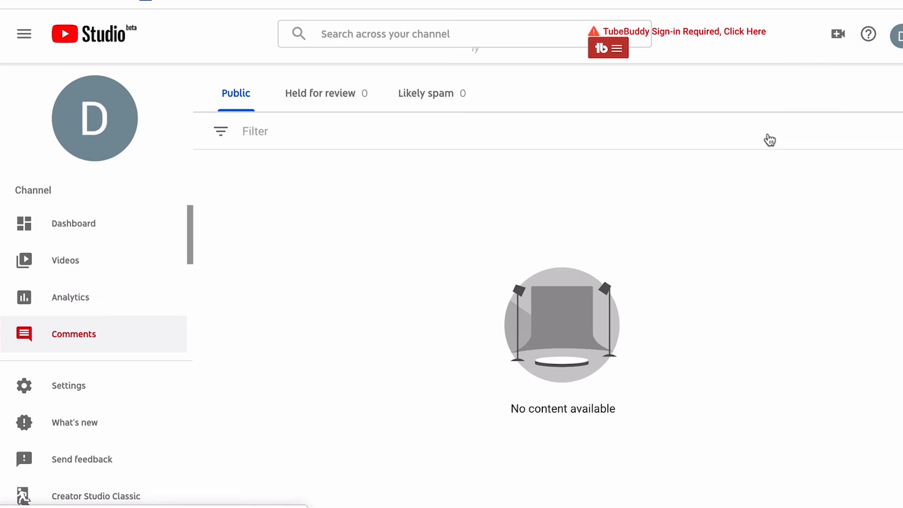